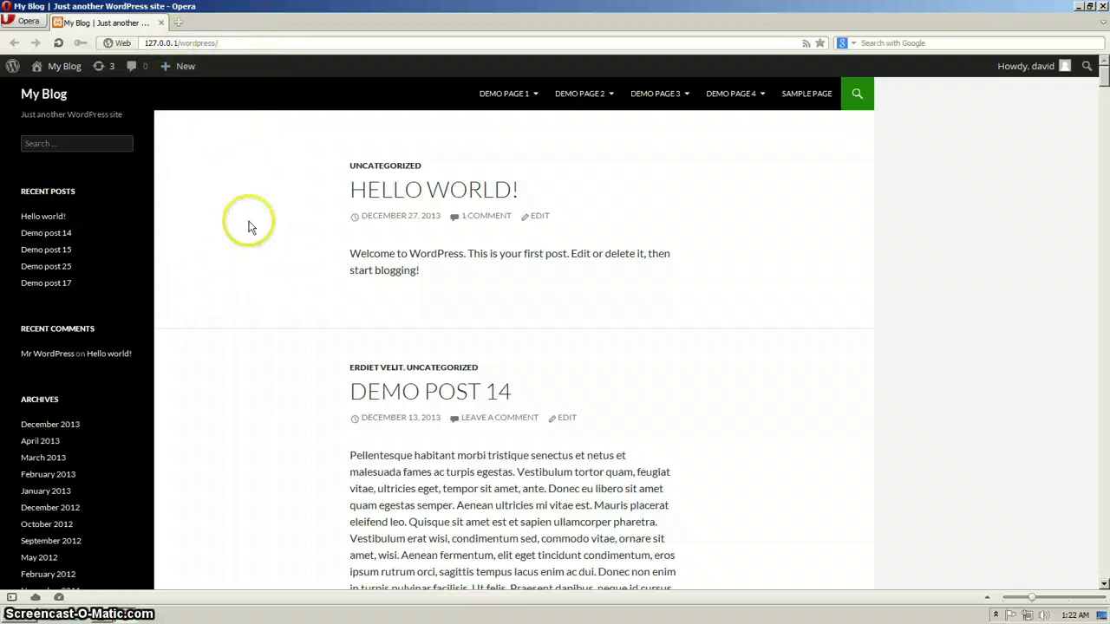
- Open the WordPress admin login page by extending the local site address to 127.0.0.1/wordpress/wp-admin
left_click(267, 42)
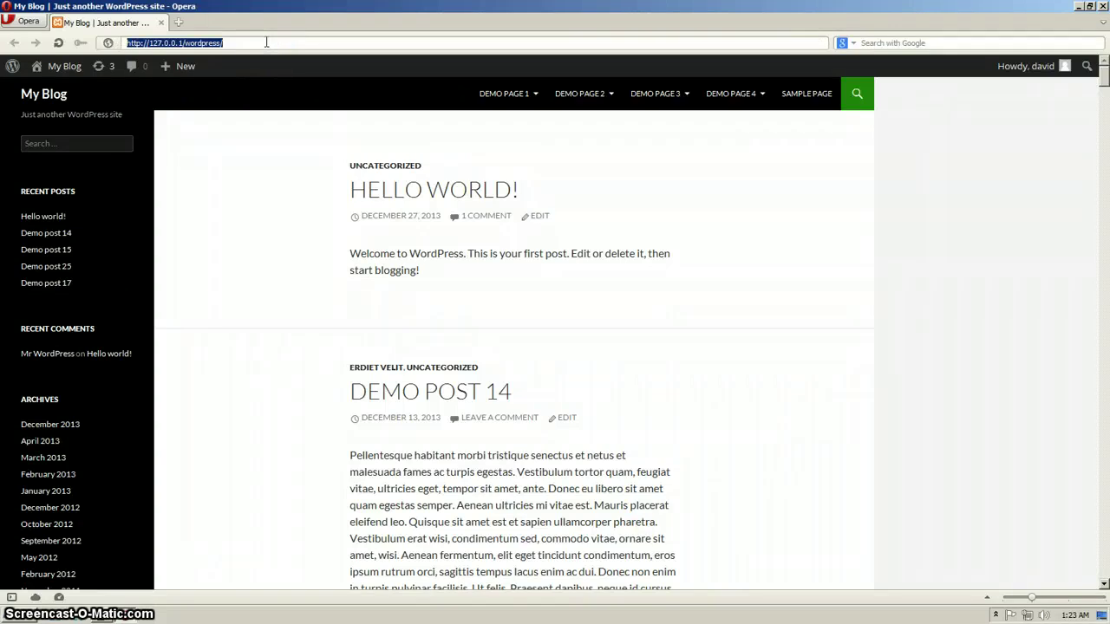
left_click(266, 42)
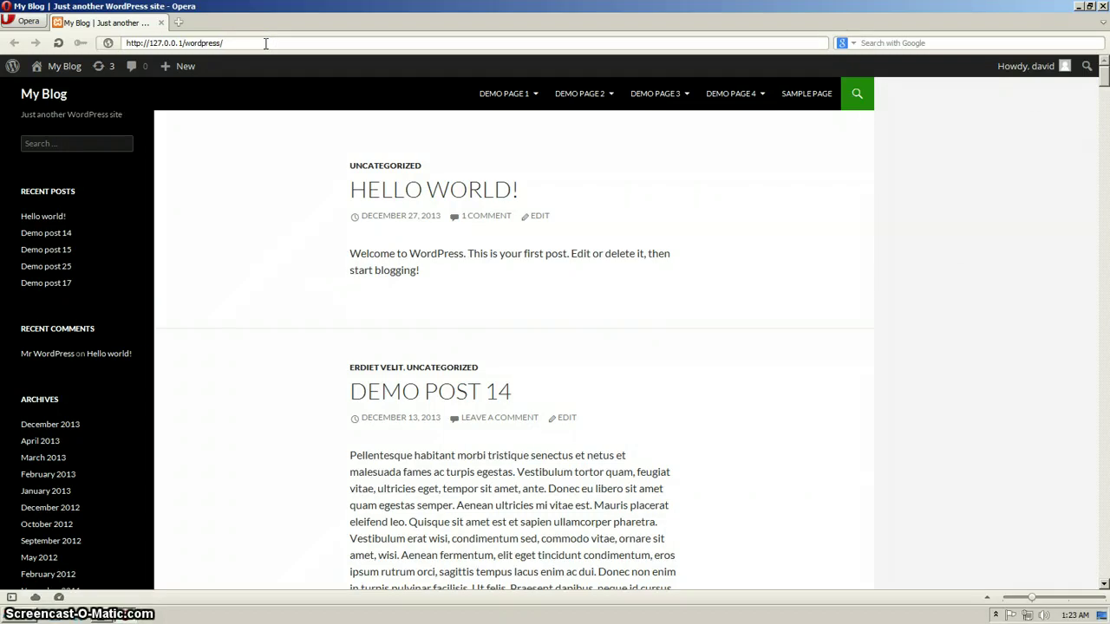
type("wp-admin")
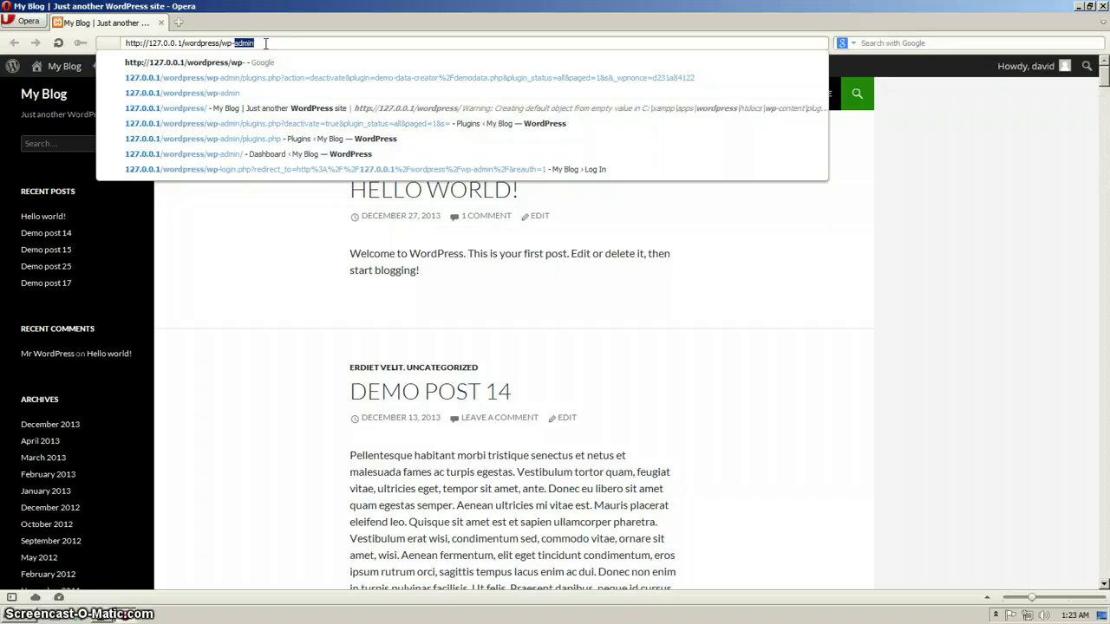
key("Return")
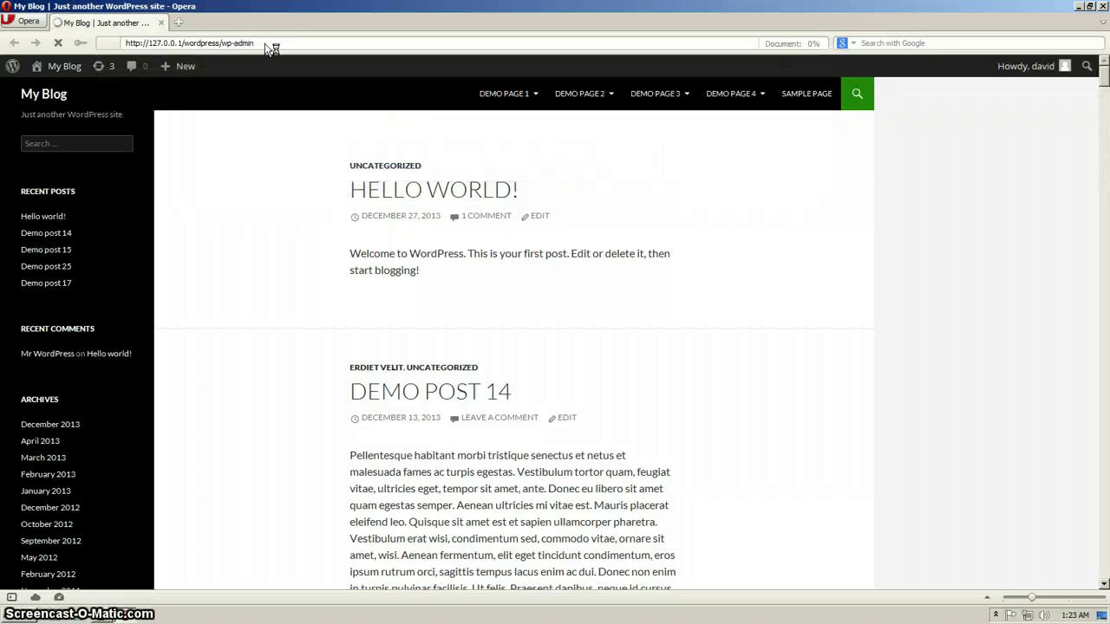
left_click(390, 76)
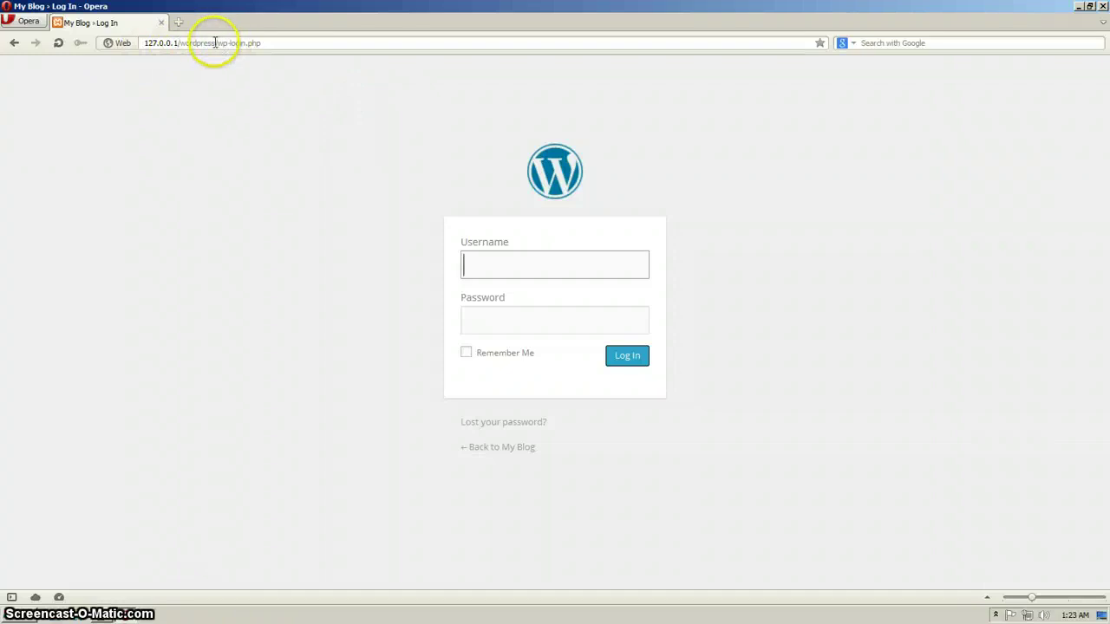
left_click_drag(215, 42, 112, 43)
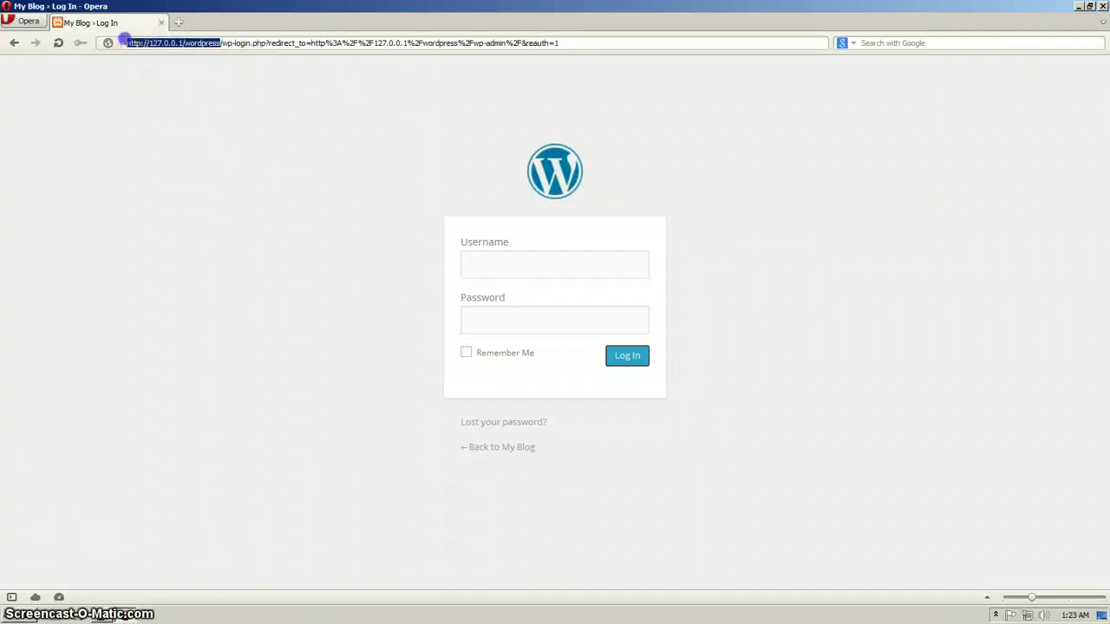
left_click(236, 43)
triple_click(258, 43)
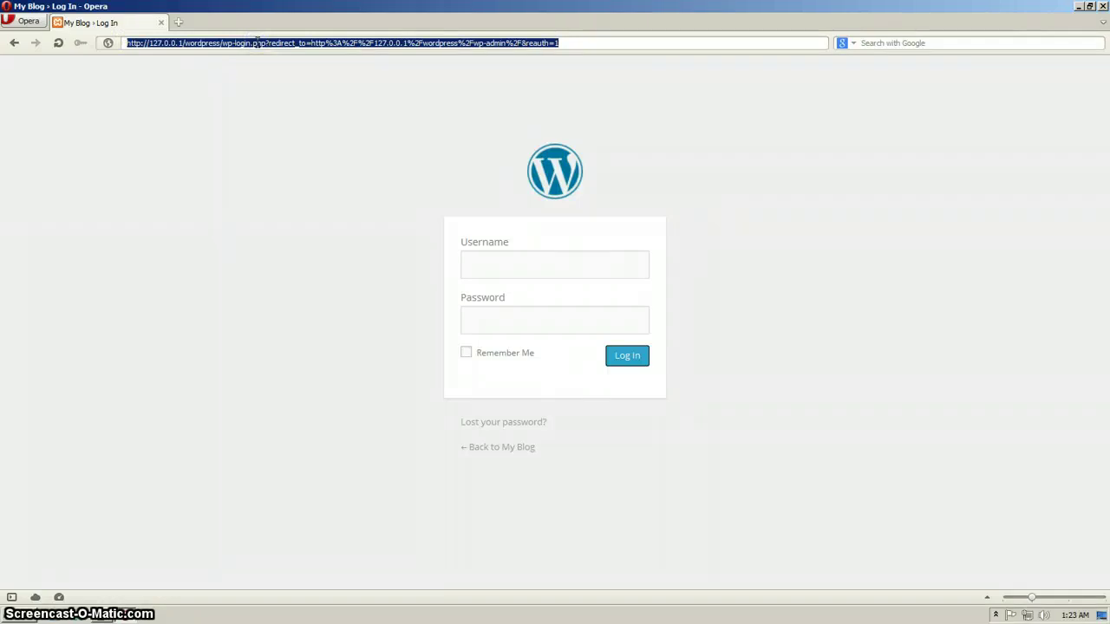
type("somes")
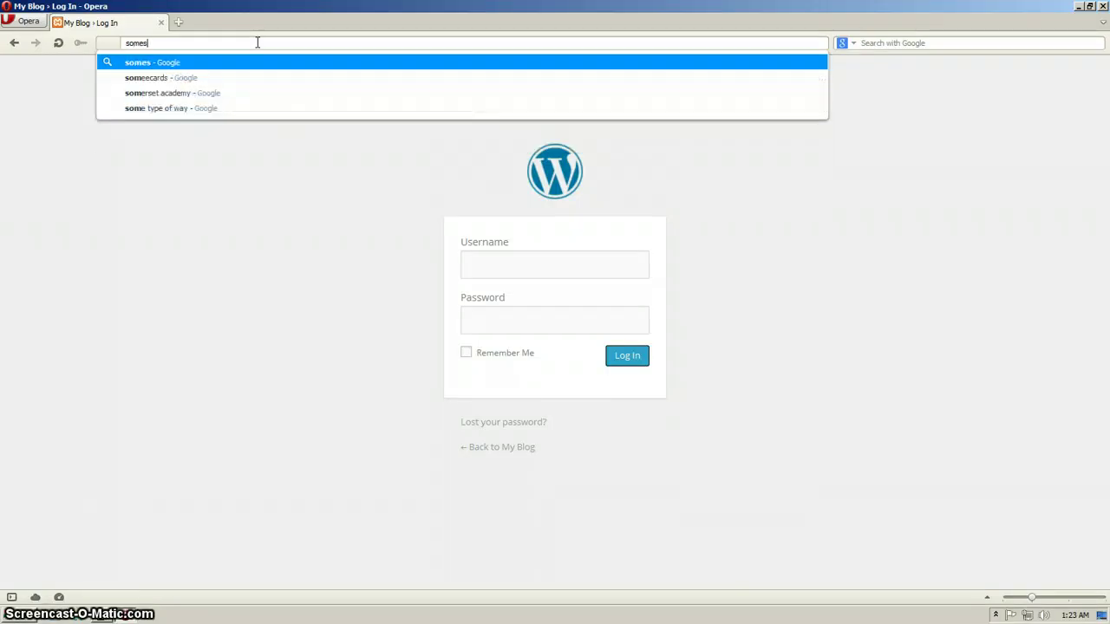
type("ite")
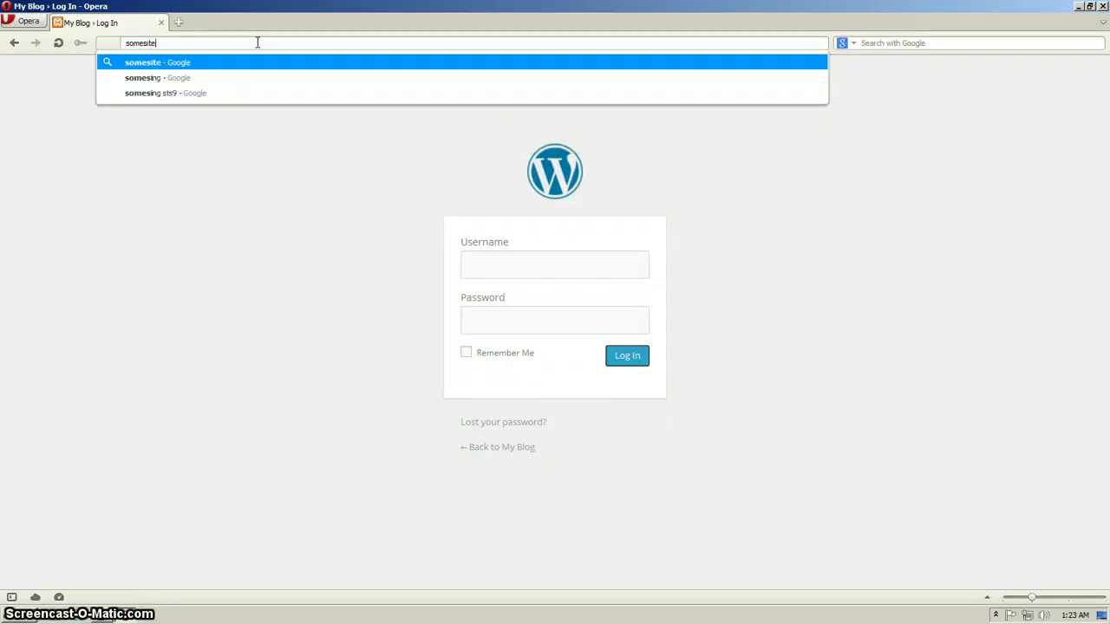
type(".com")
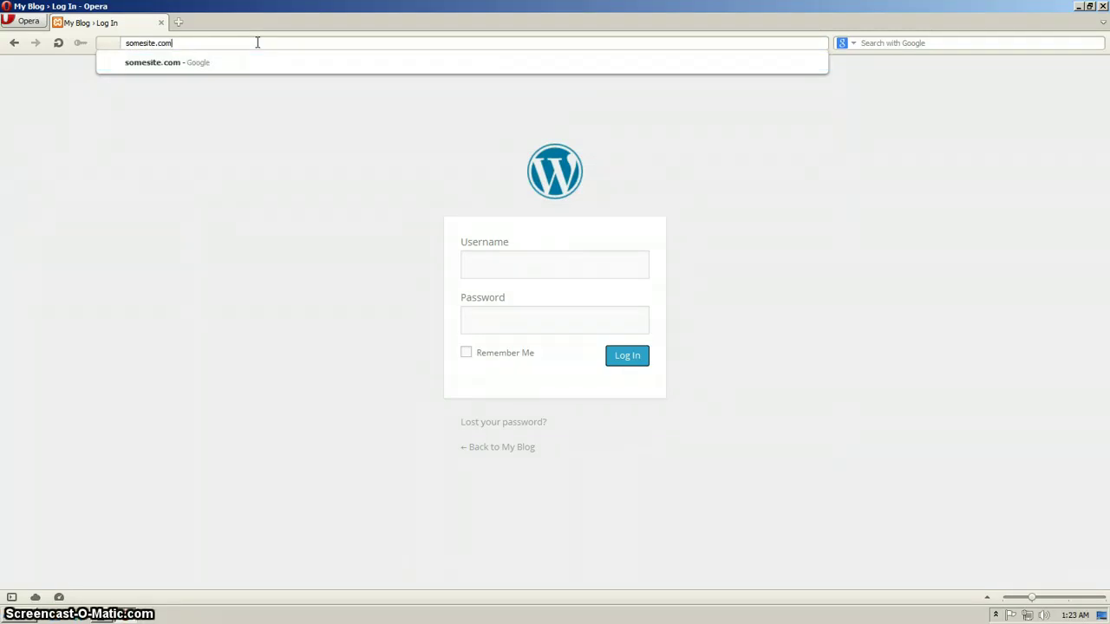
type("/wp-admin")
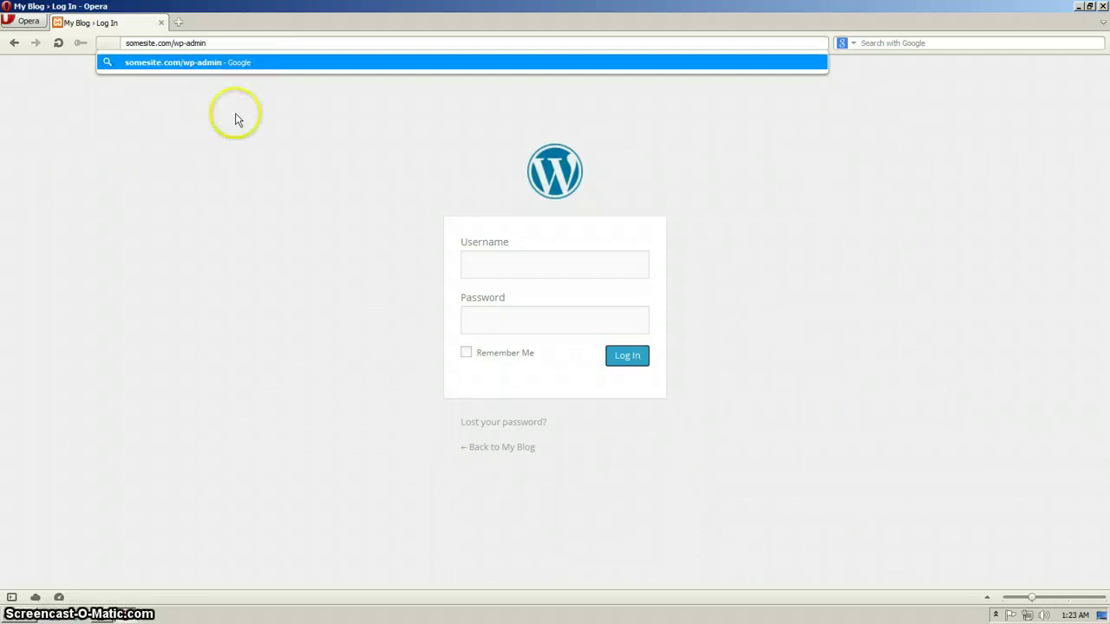
left_click(228, 186)
left_click(225, 42)
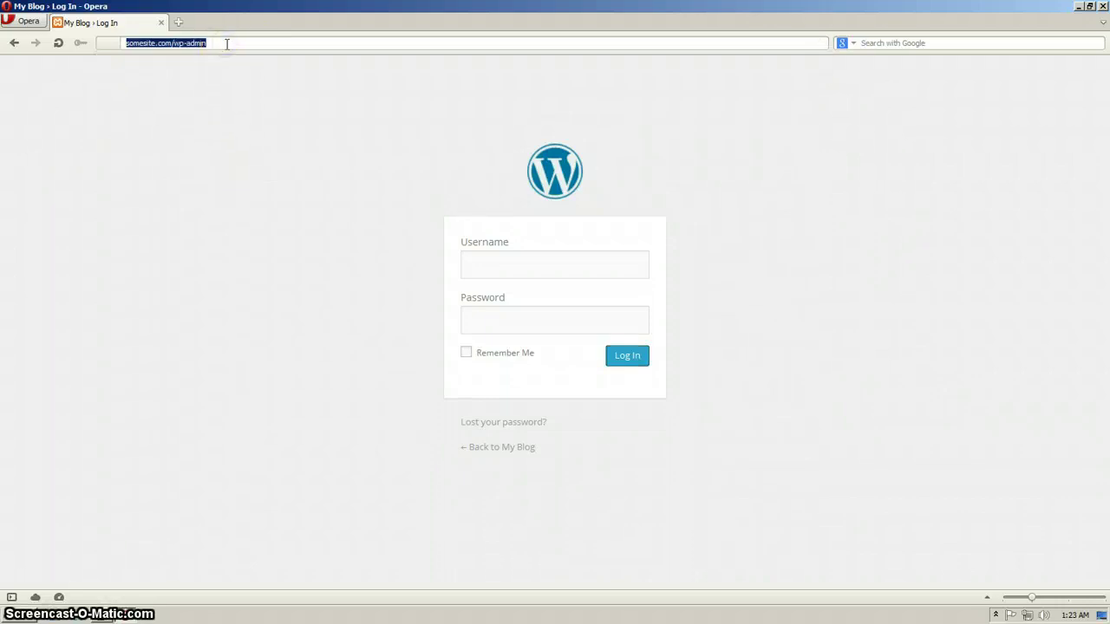
key("Delete")
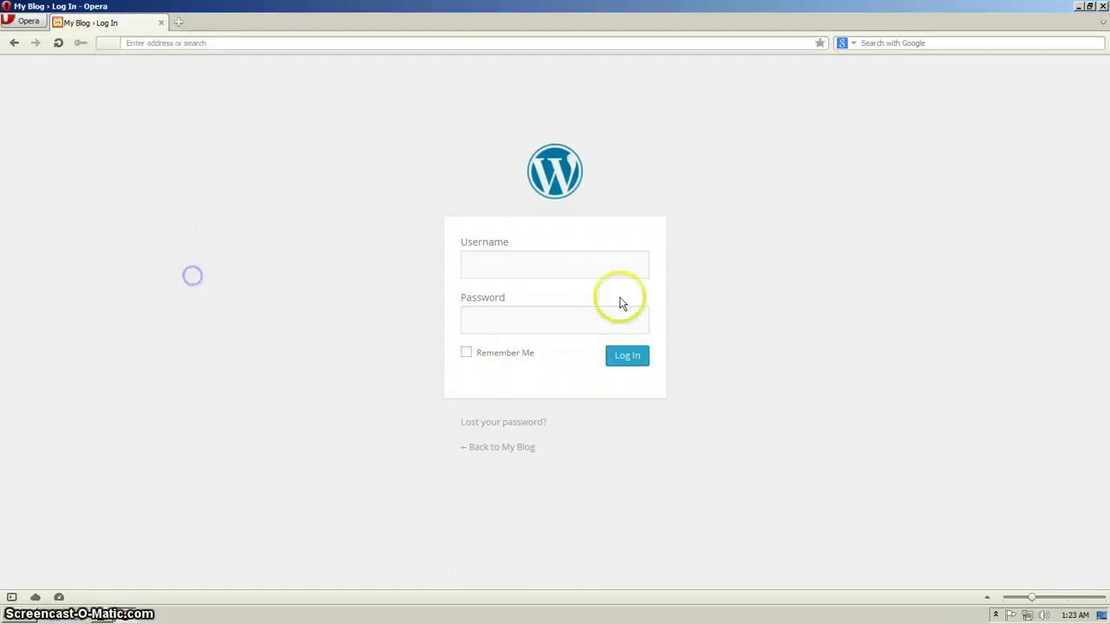
- Log in to the WordPress admin with the account username and password
left_click(586, 273)
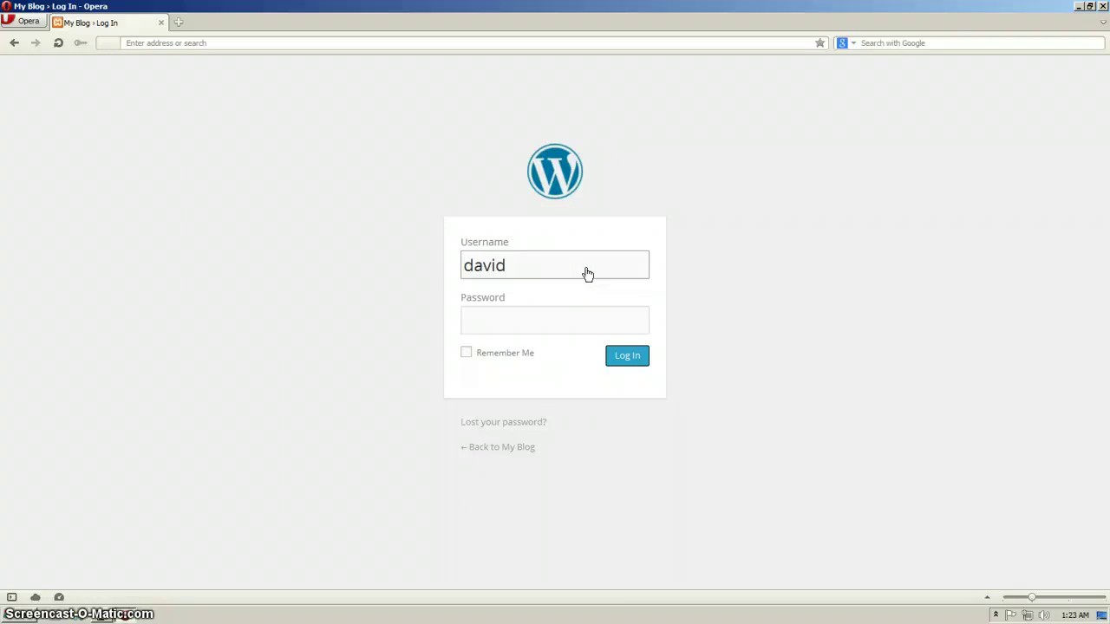
key("Tab")
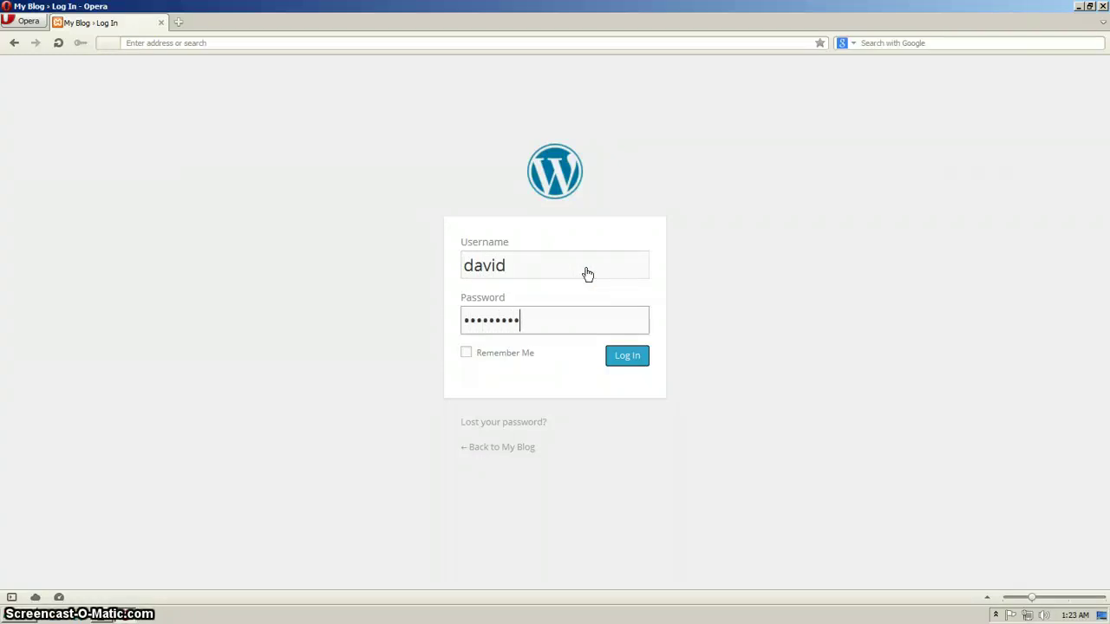
key("Return")
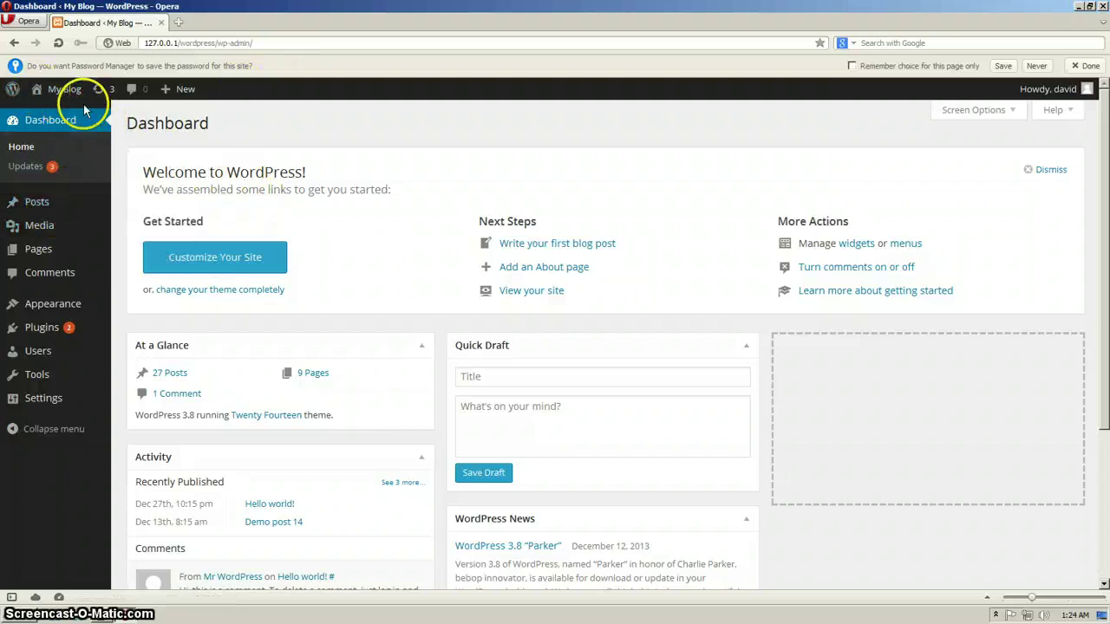
- Open the live blog site from the dashboard in a new browser tab
mouse_move(65, 90)
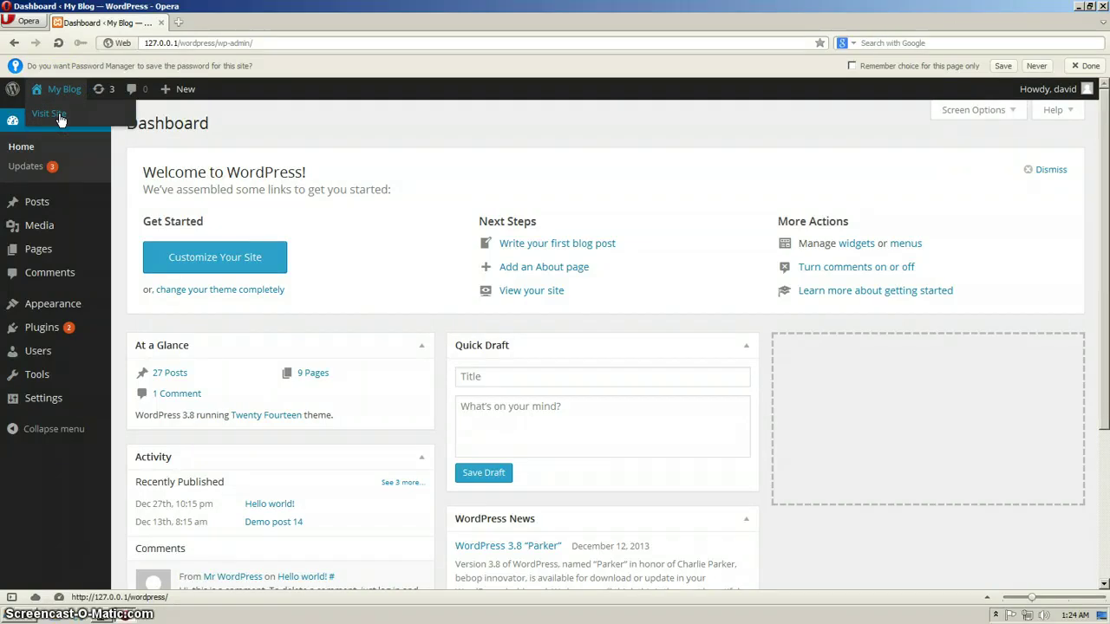
left_click(62, 71)
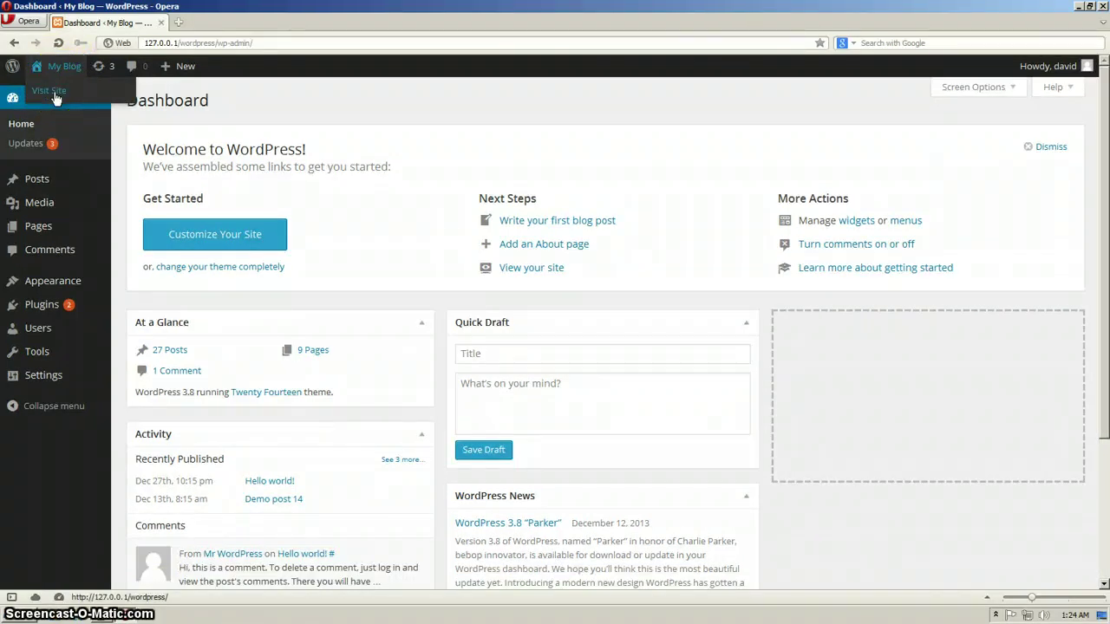
right_click(55, 98)
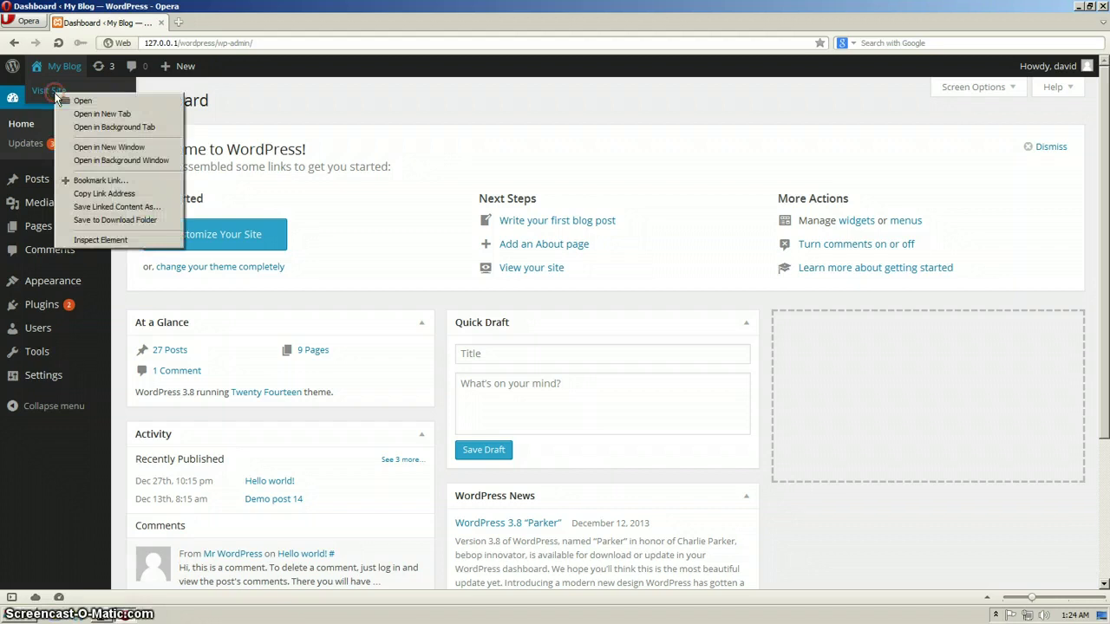
left_click(101, 116)
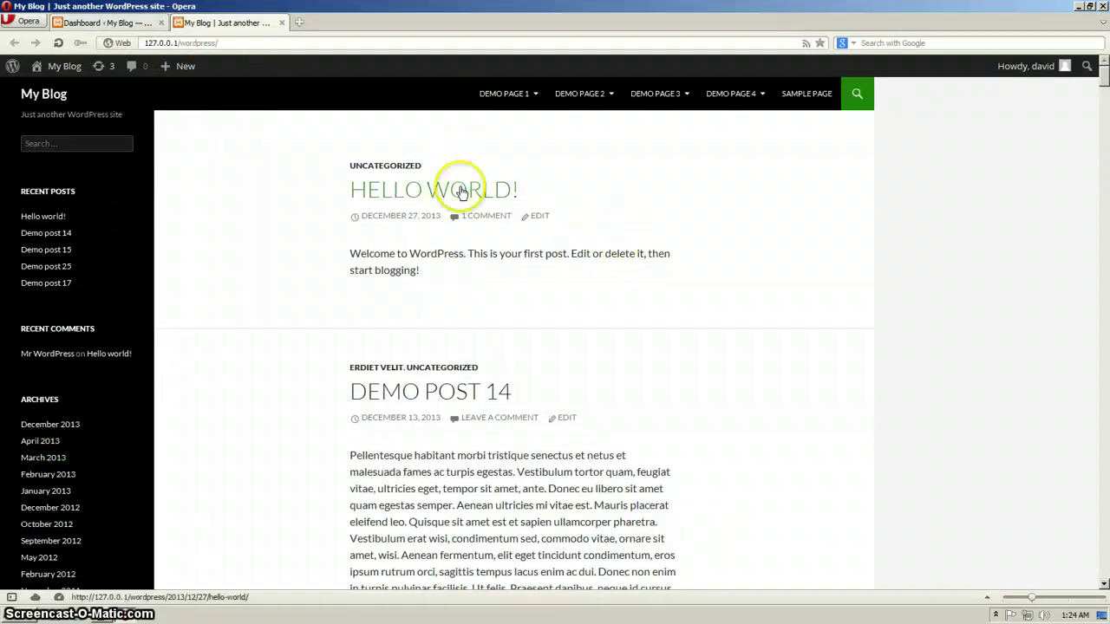
- Return to the dashboard and open the Menus page of the Appearance settings
left_click(96, 24)
scroll(310, 228, "down", 5)
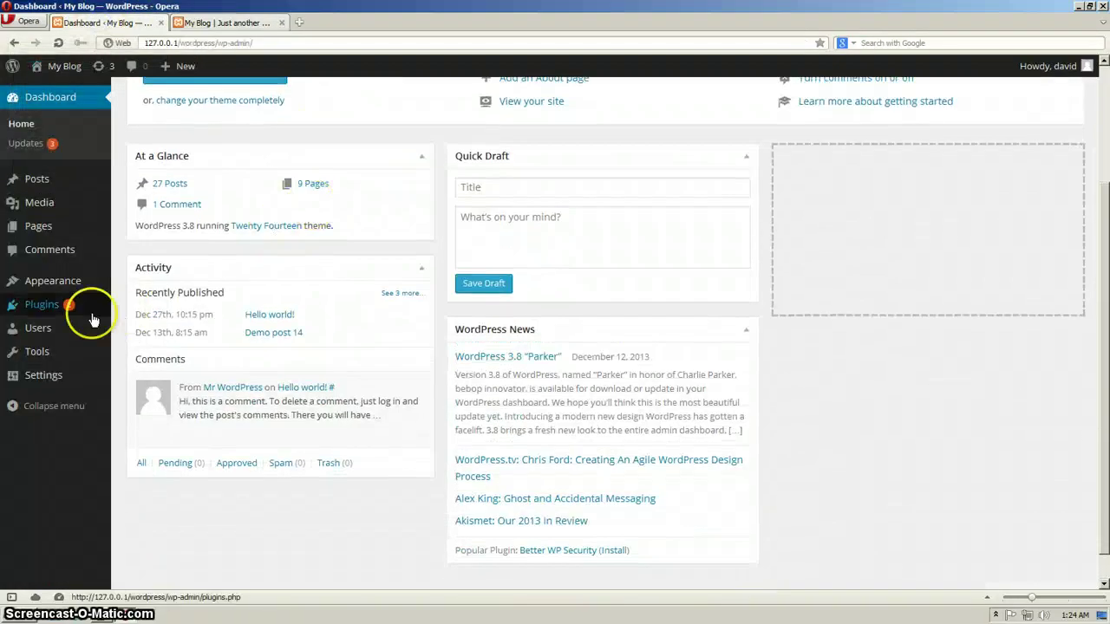
mouse_move(66, 289)
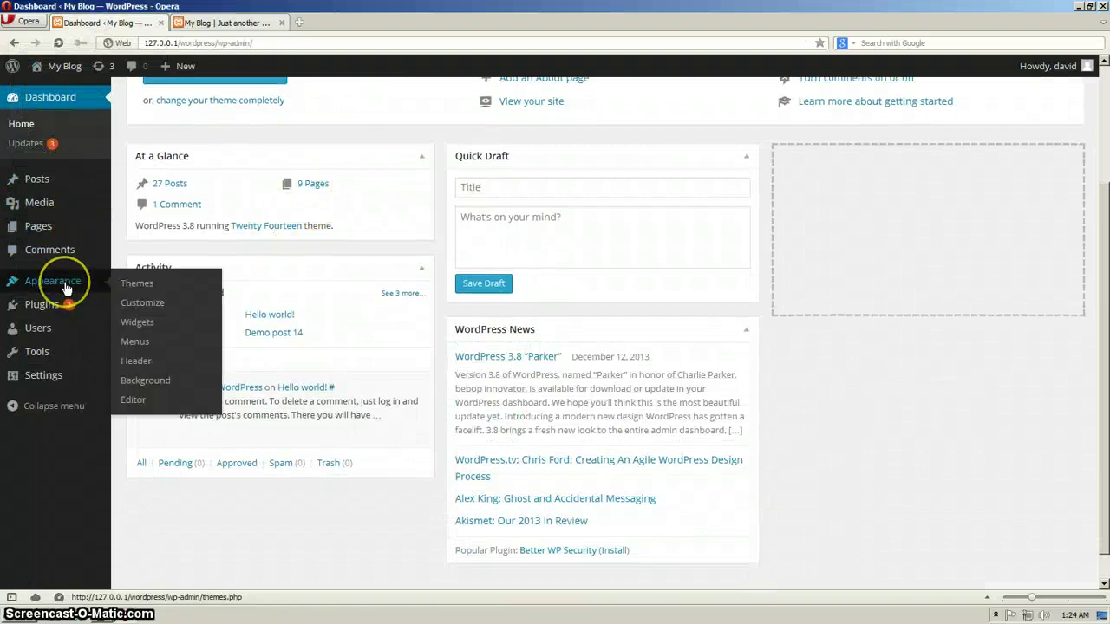
left_click(150, 339)
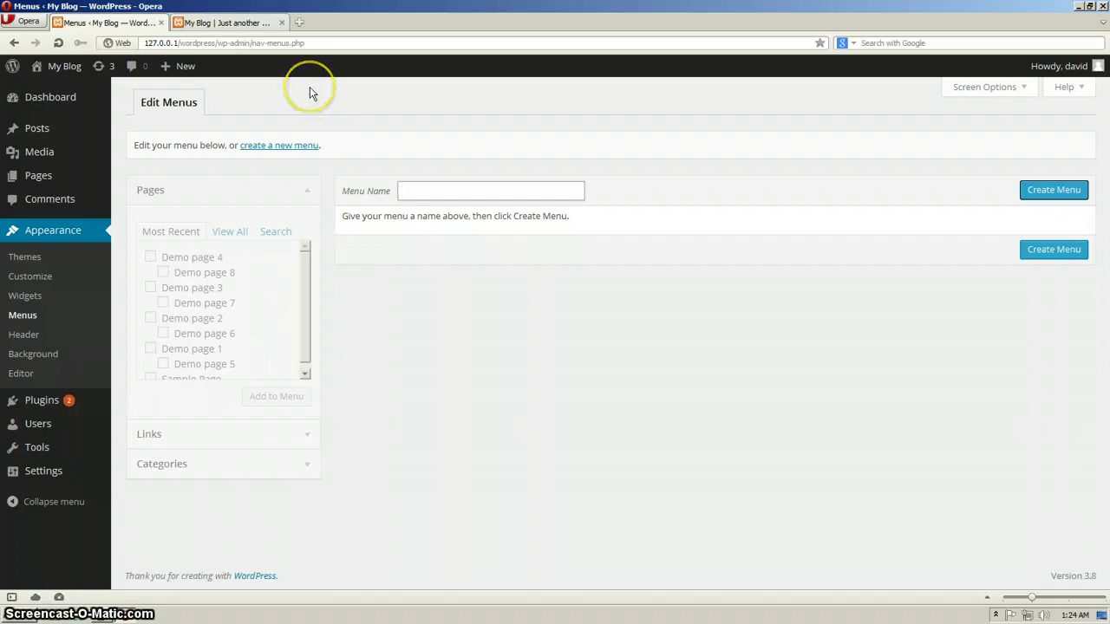
- Examine the live blog's header navigation and the front page down to its footer for existing menu locations
left_click(222, 23)
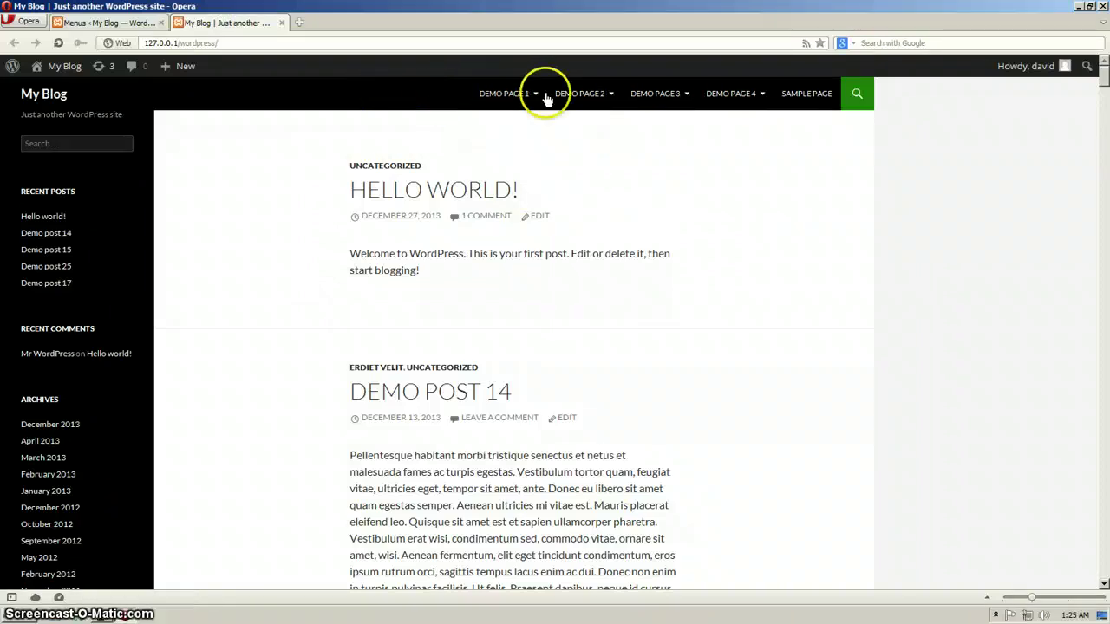
mouse_move(568, 95)
scroll(470, 471, "down", 15)
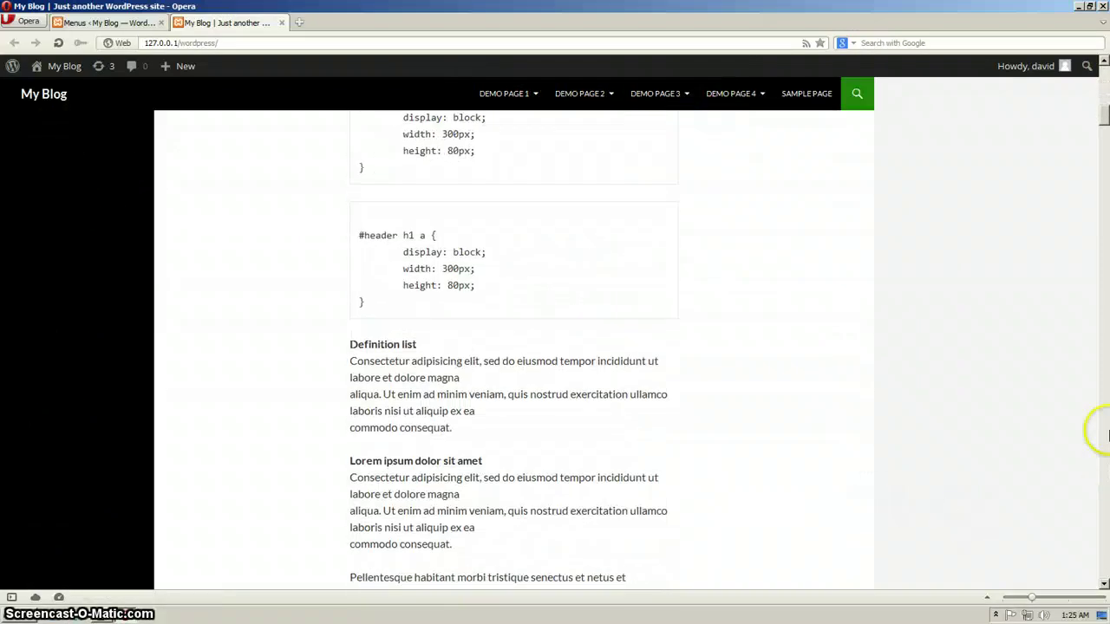
left_click_drag(1102, 113, 1103, 568)
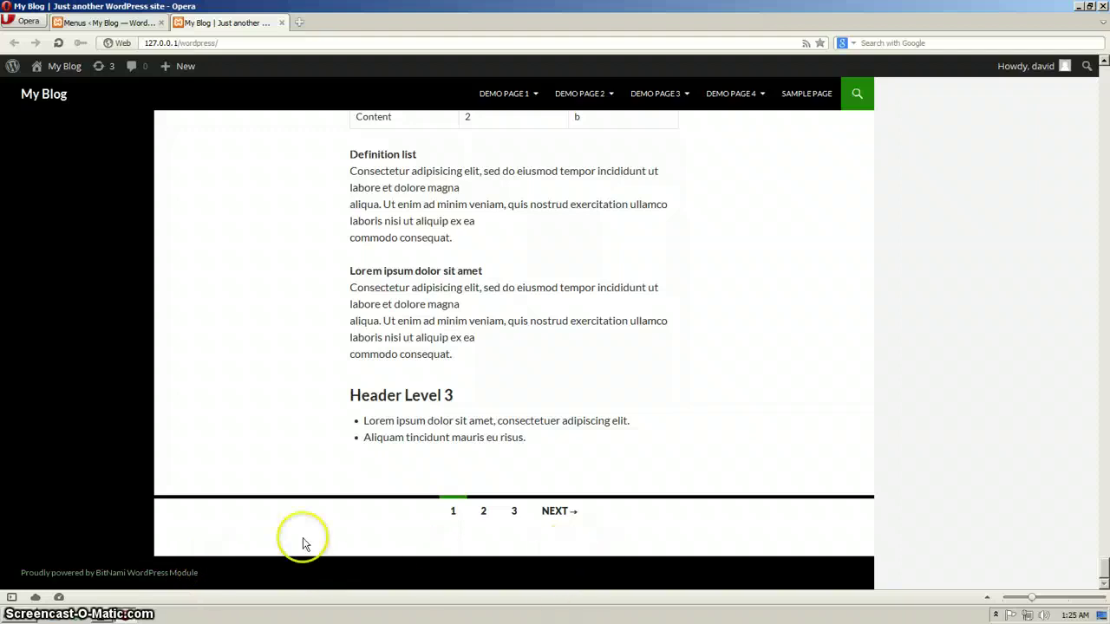
scroll(783, 428, "up", 2)
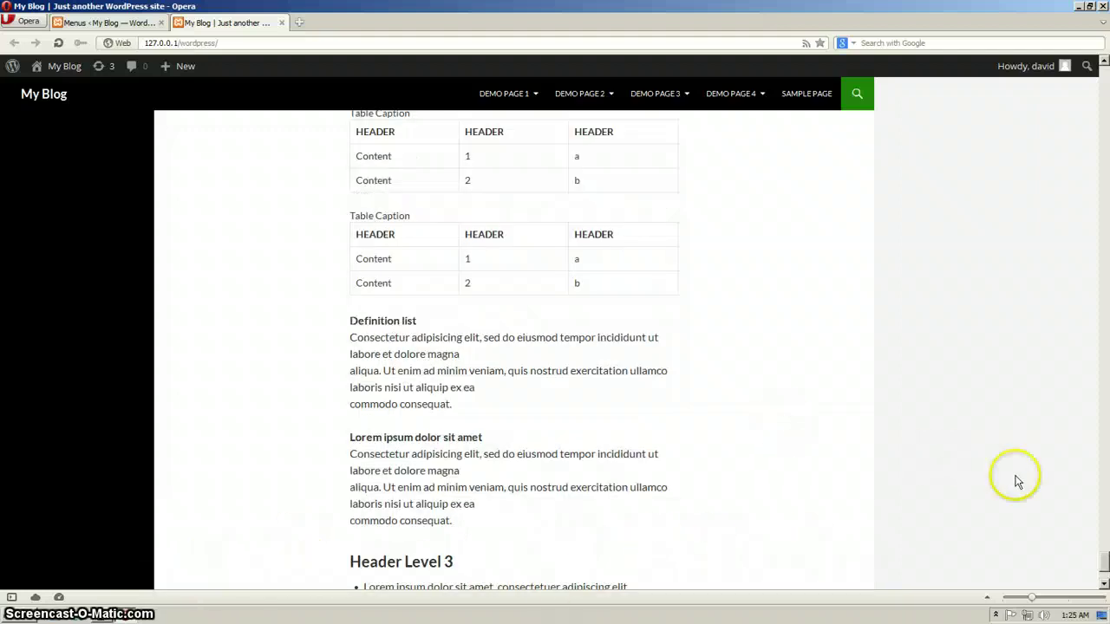
left_click_drag(1104, 546, 1094, 39)
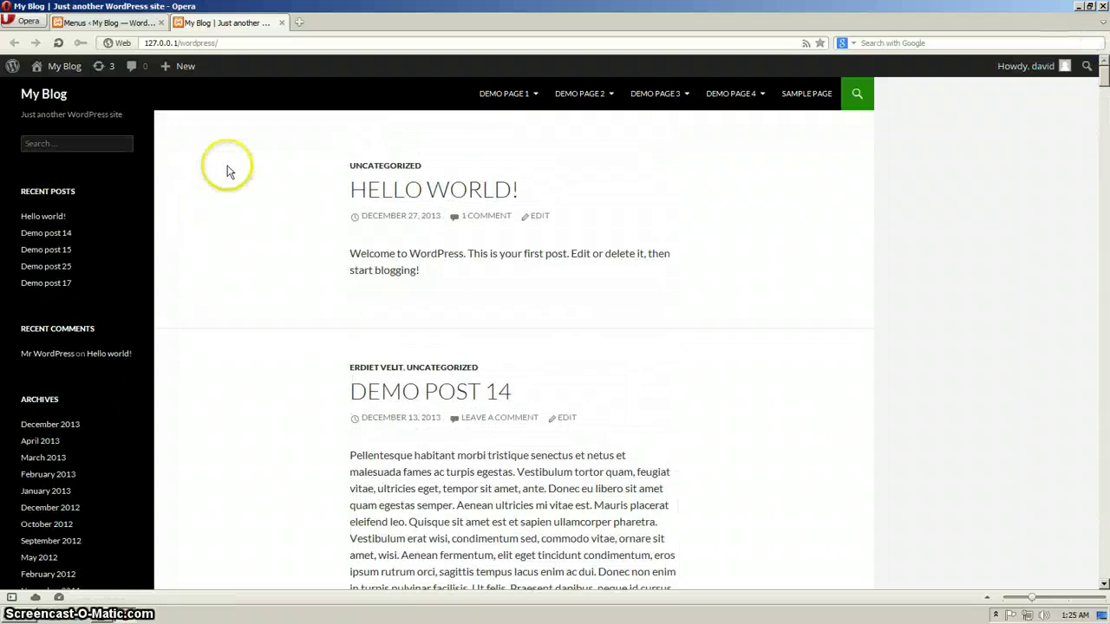
- Return to the menu editor and create a new menu named main-menu
left_click(122, 28)
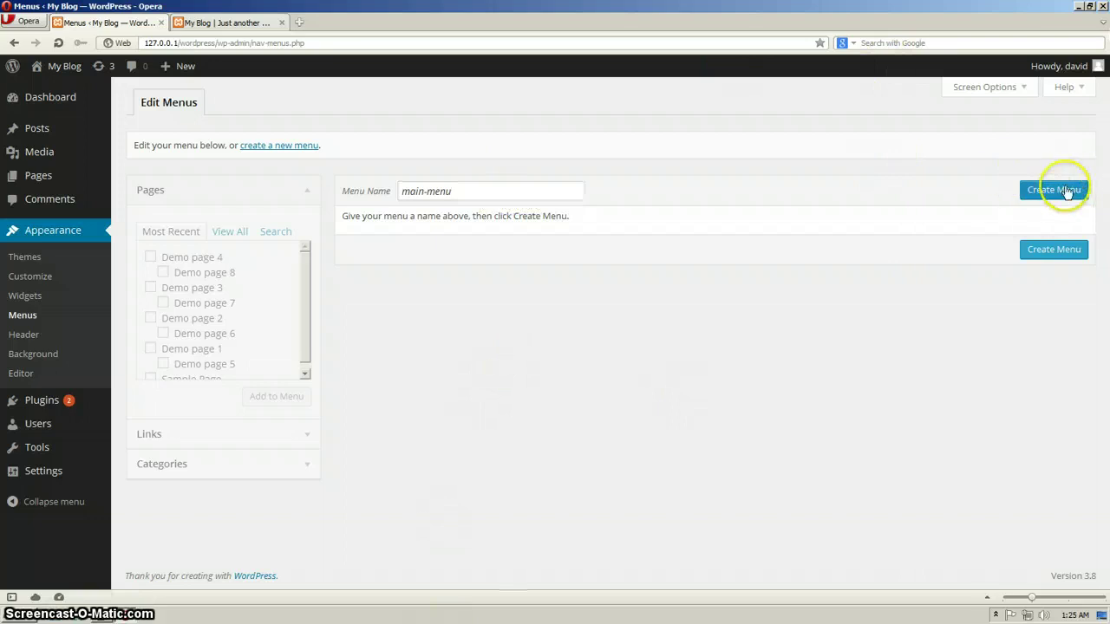
left_click(1060, 199)
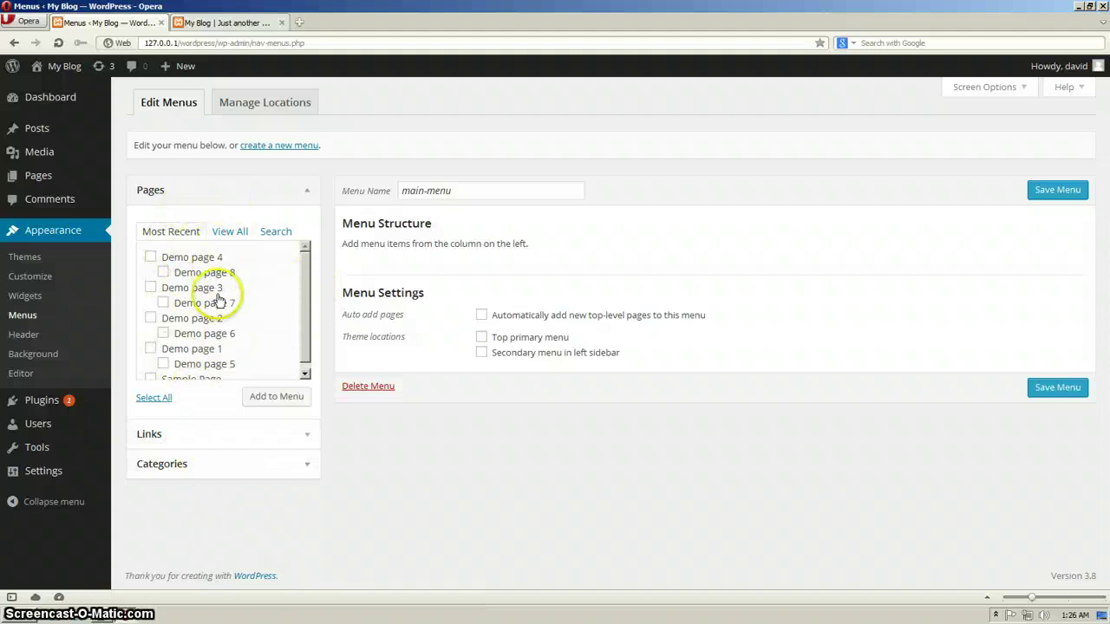
- Look through the pages, custom link fields and most used categories available for adding to main-menu
scroll(209, 300, "down", 1)
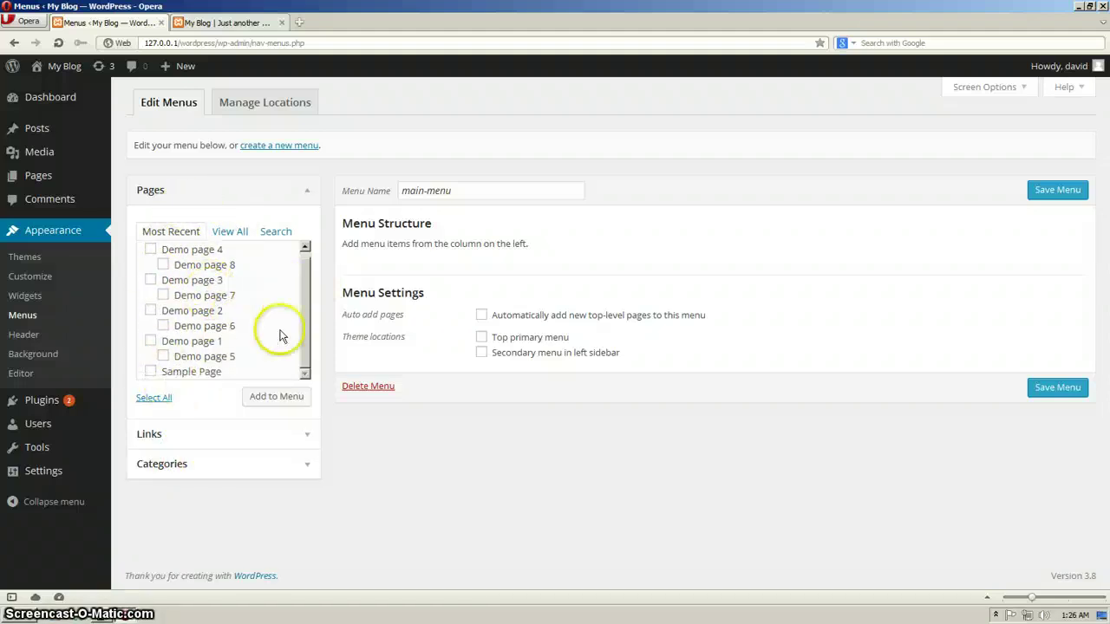
left_click(194, 442)
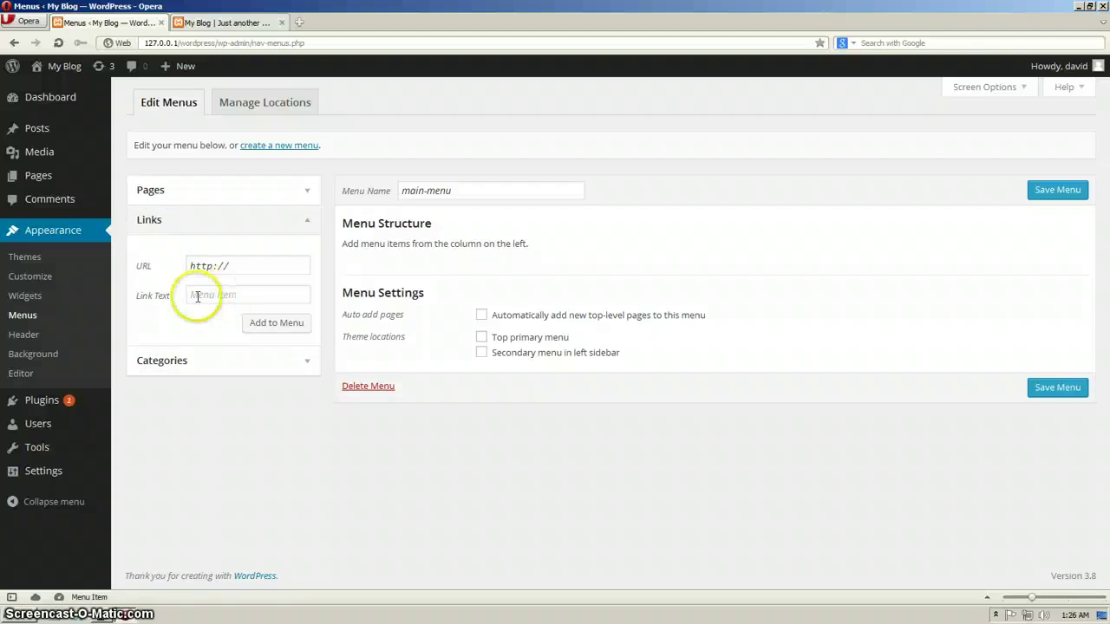
left_click(217, 366)
scroll(254, 353, "down", 1)
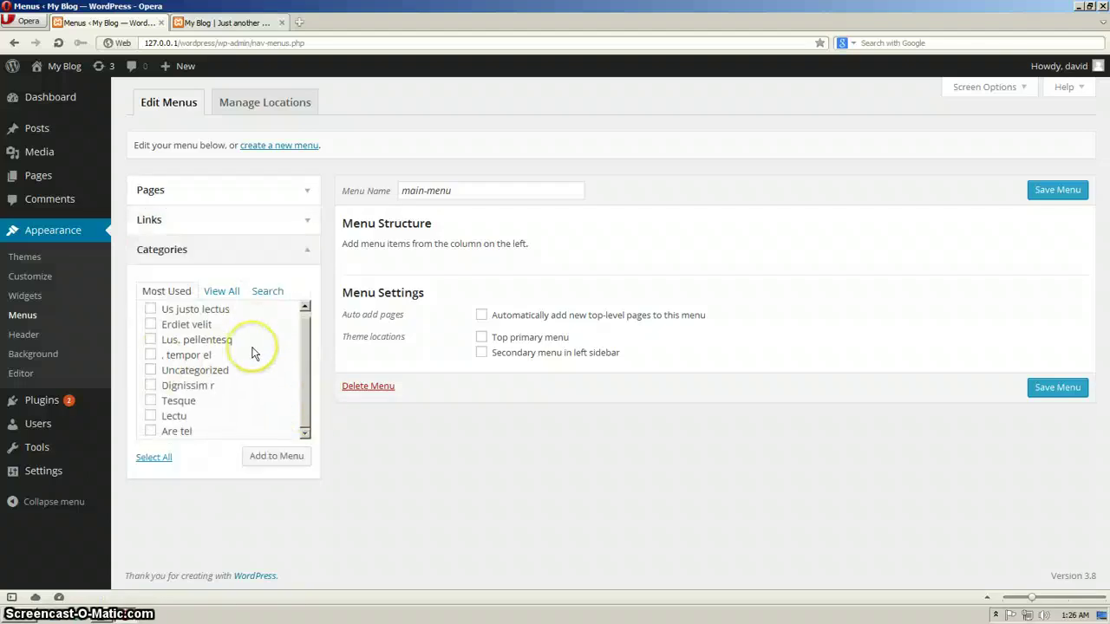
scroll(234, 370, "up", 1)
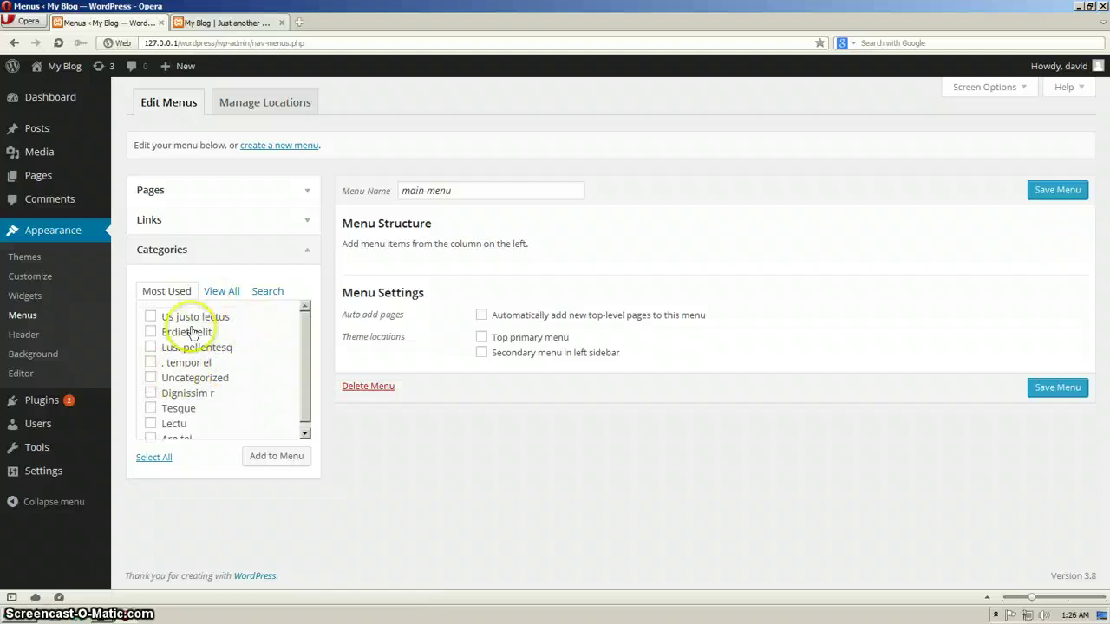
scroll(200, 358, "down", 1)
scroll(200, 356, "up", 1)
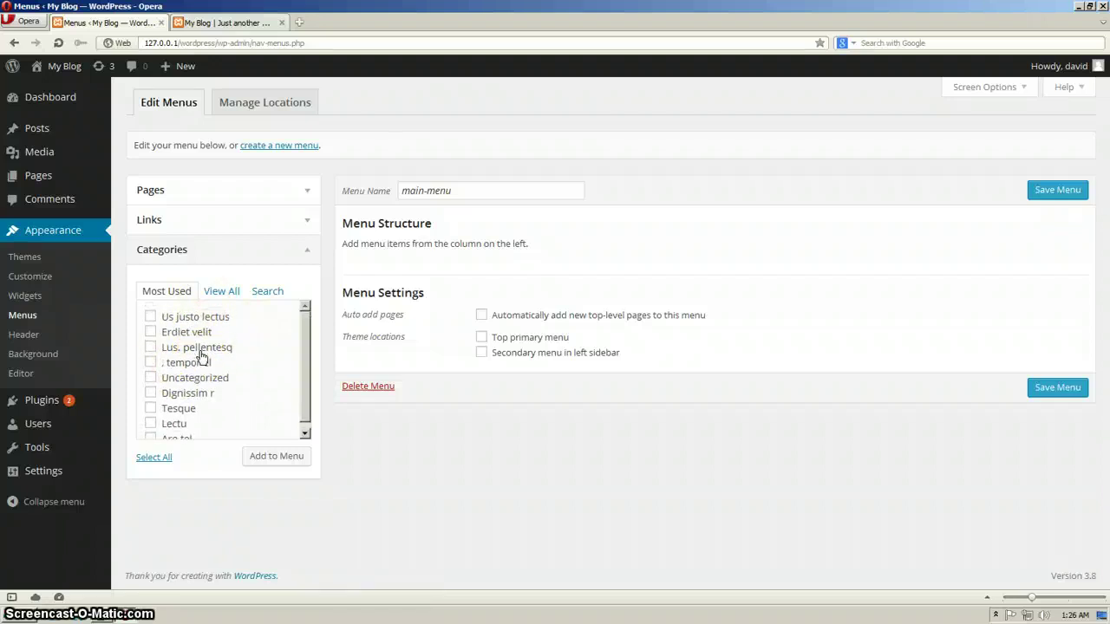
scroll(200, 357, "down", 1)
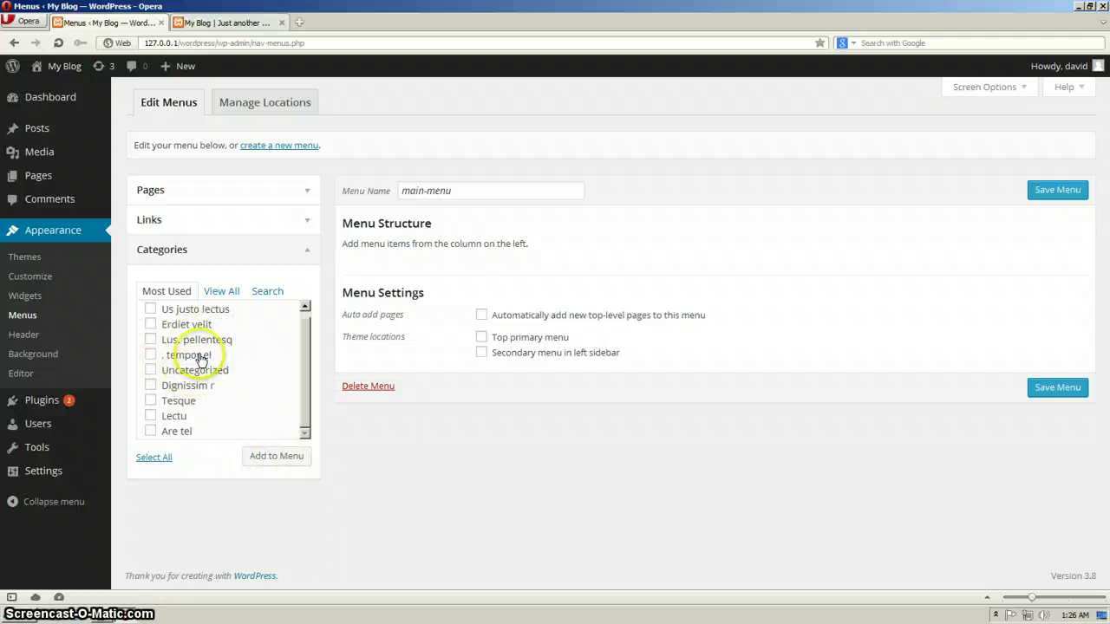
left_click(306, 433)
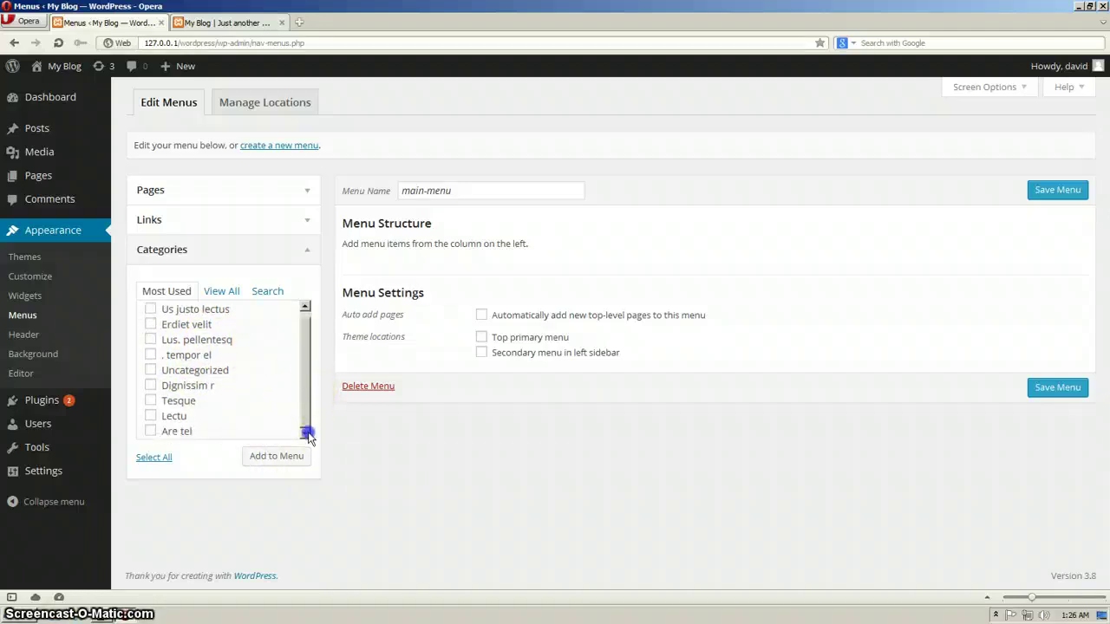
left_click_drag(308, 436, 314, 349)
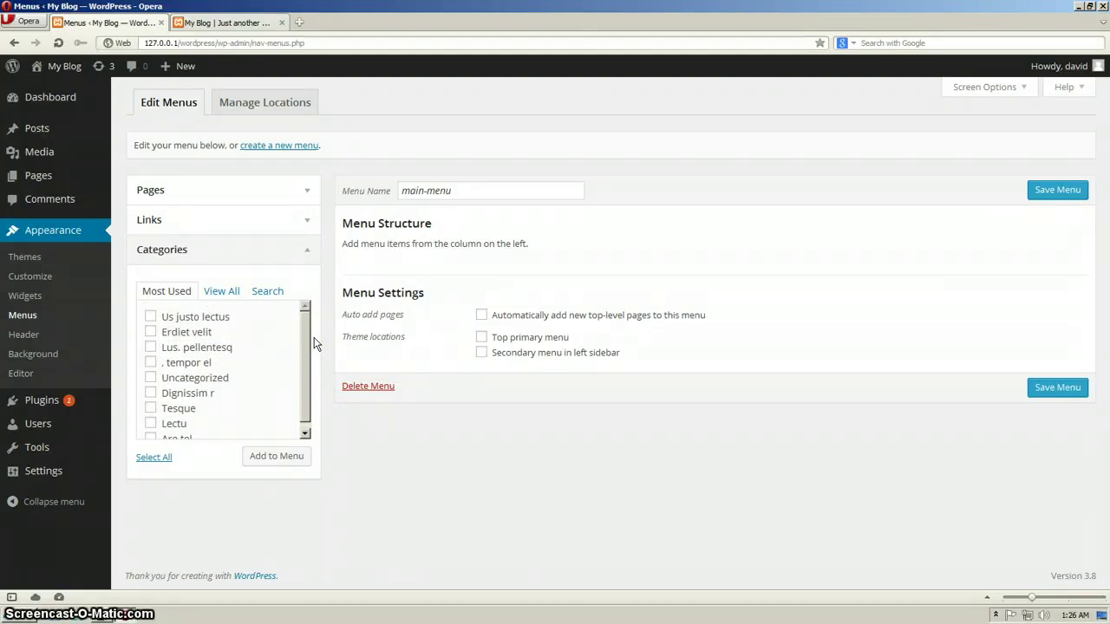
- Add the pages Demo page 4 and Demo page 7 to main-menu
left_click(270, 189)
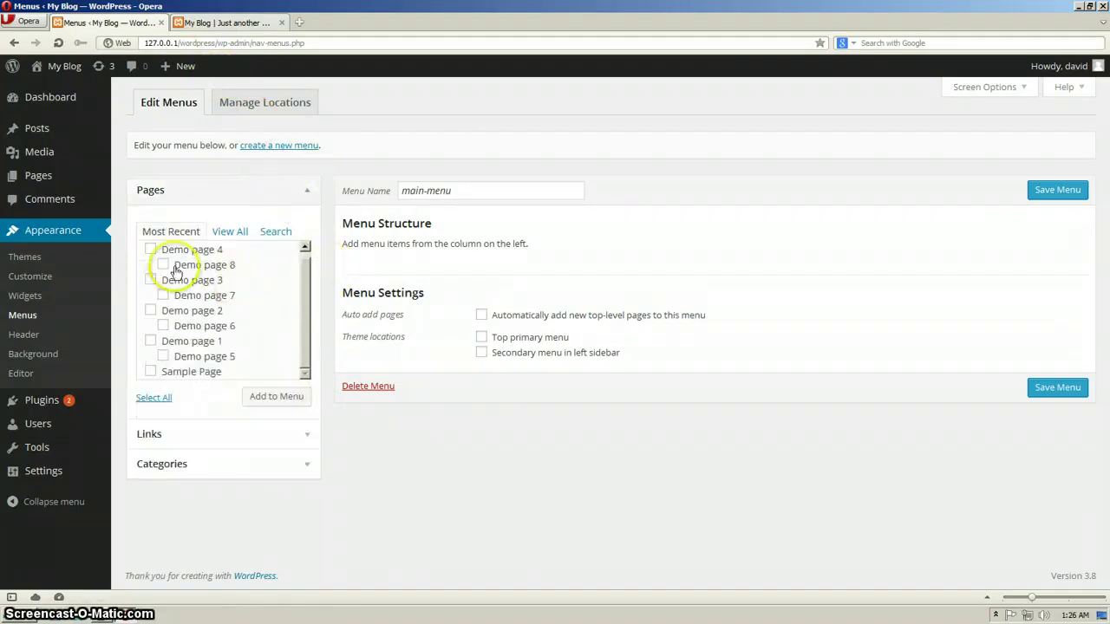
left_click(305, 249)
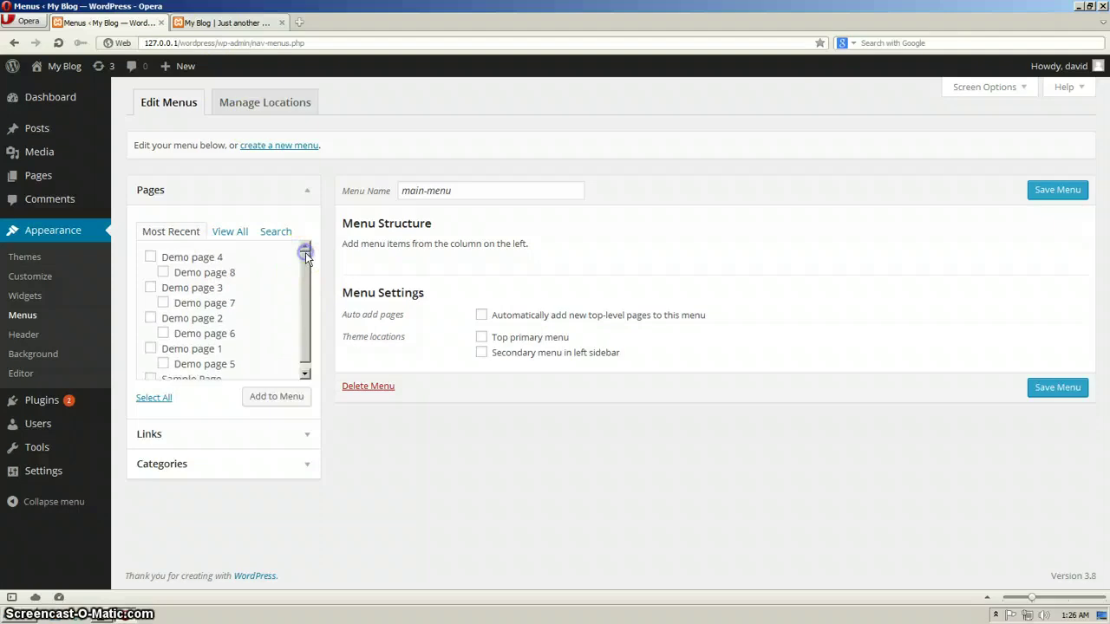
left_click(184, 257)
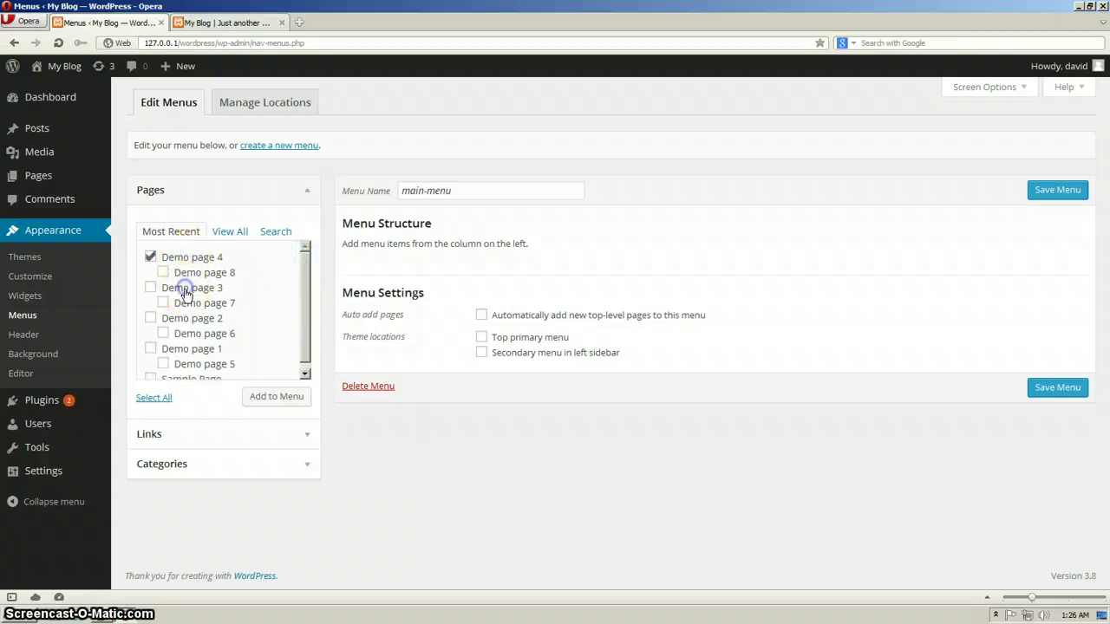
left_click(185, 290)
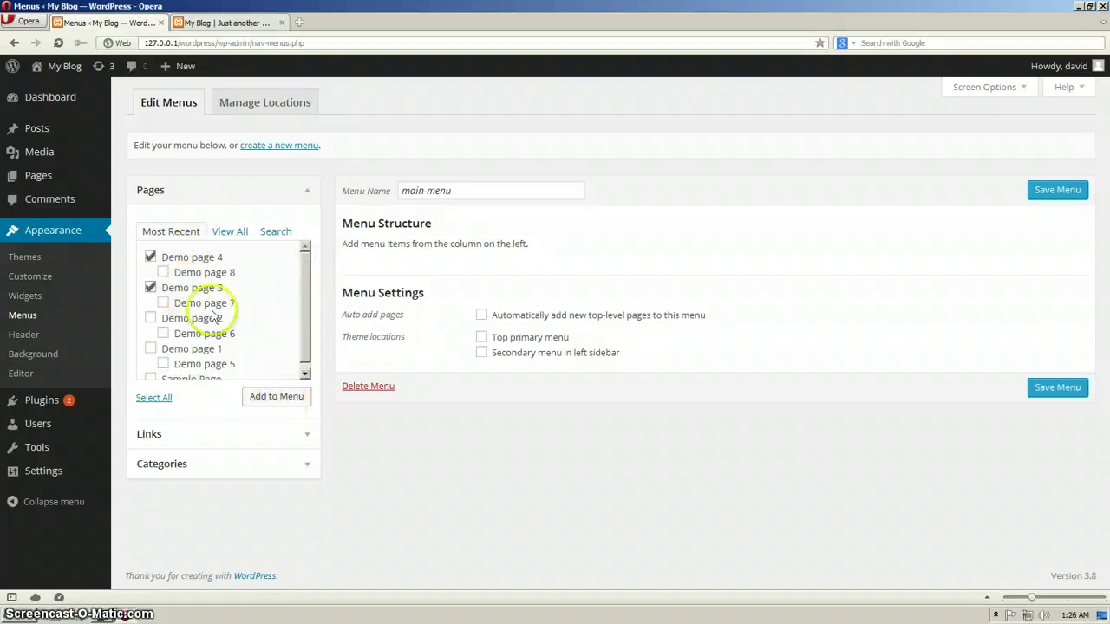
left_click(187, 288)
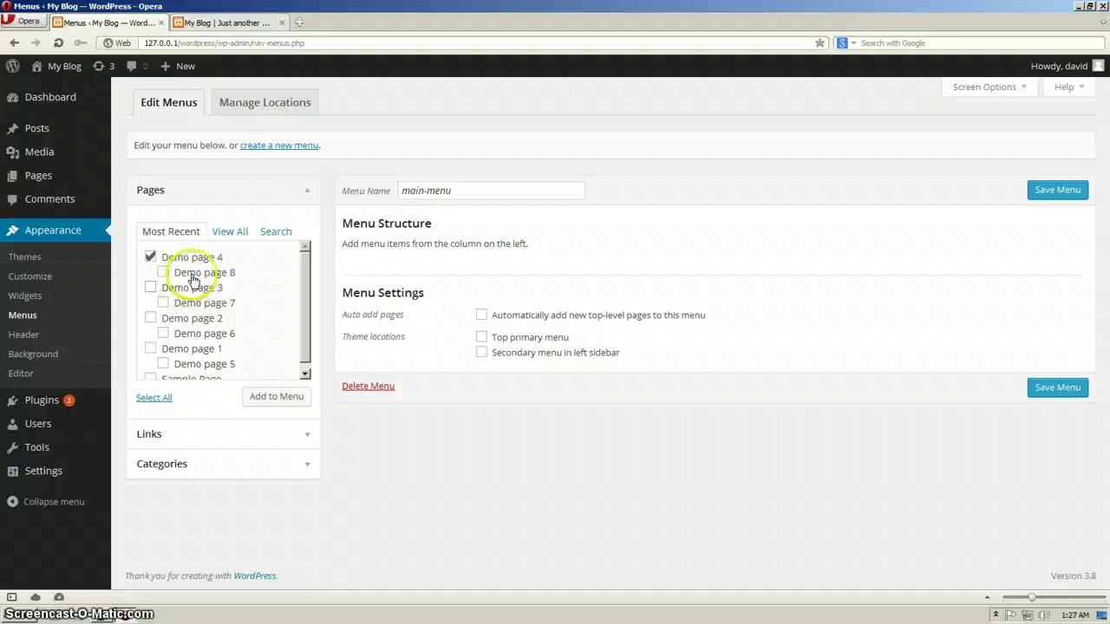
left_click(217, 303)
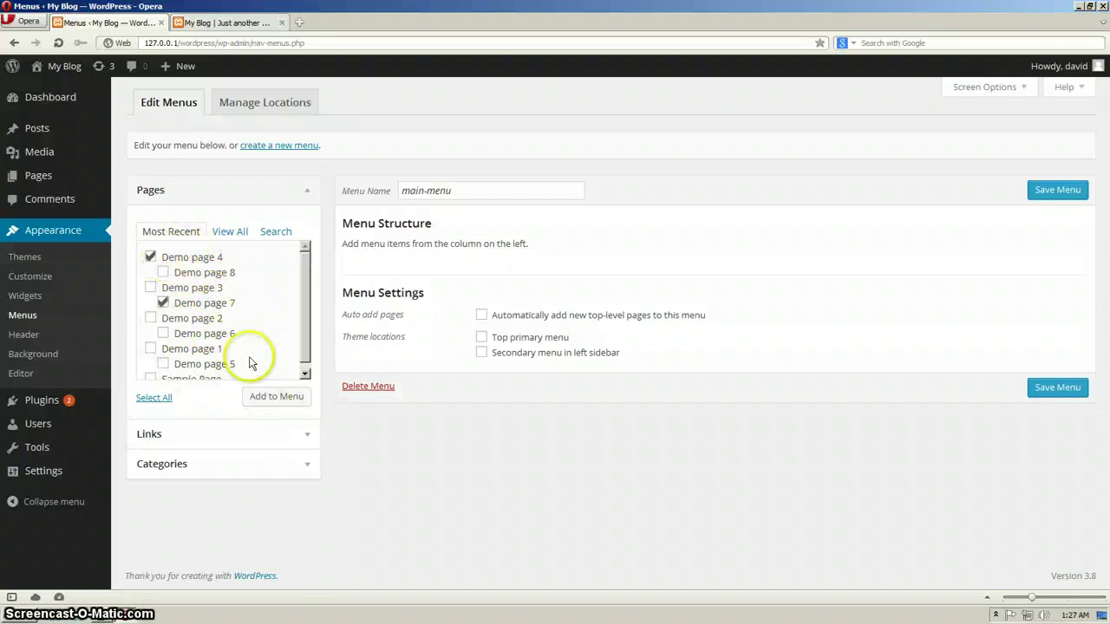
left_click(277, 399)
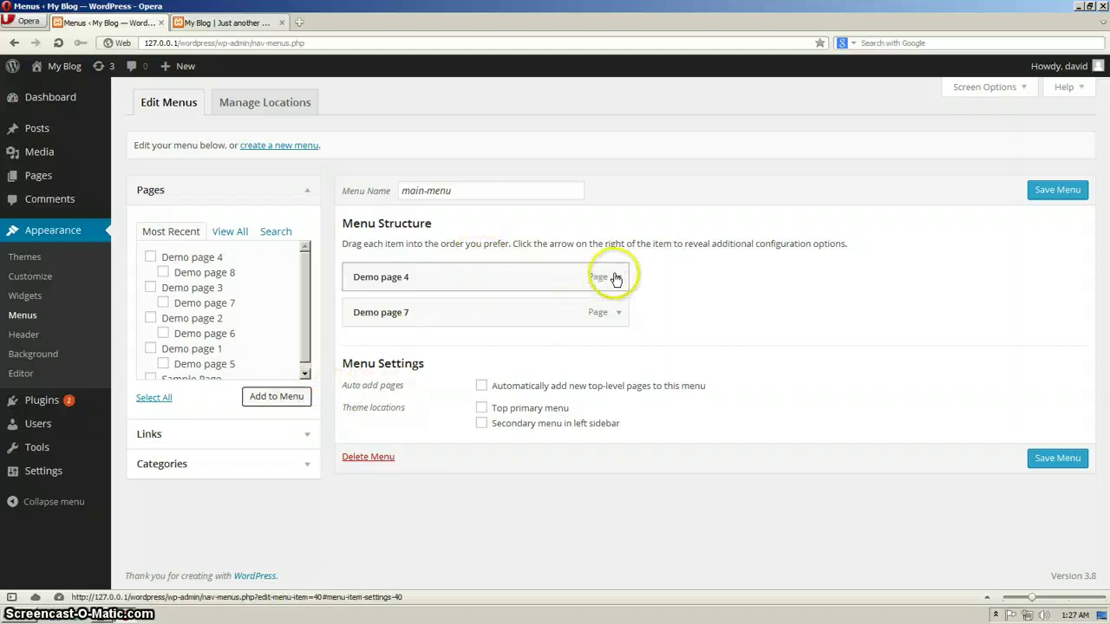
left_click(299, 437)
left_click(268, 266)
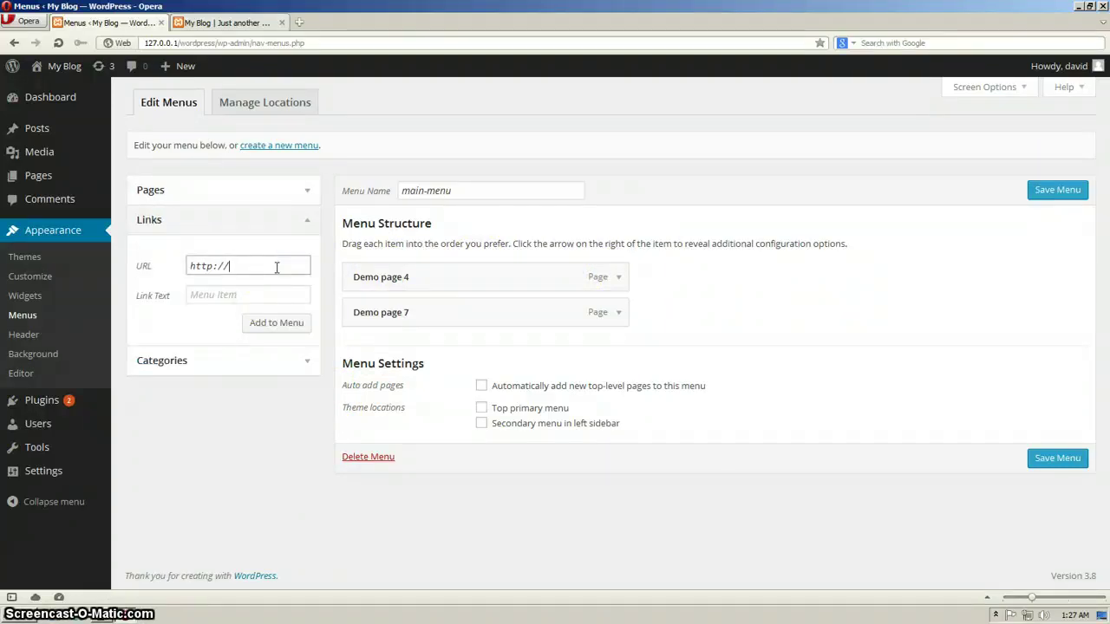
type("y")
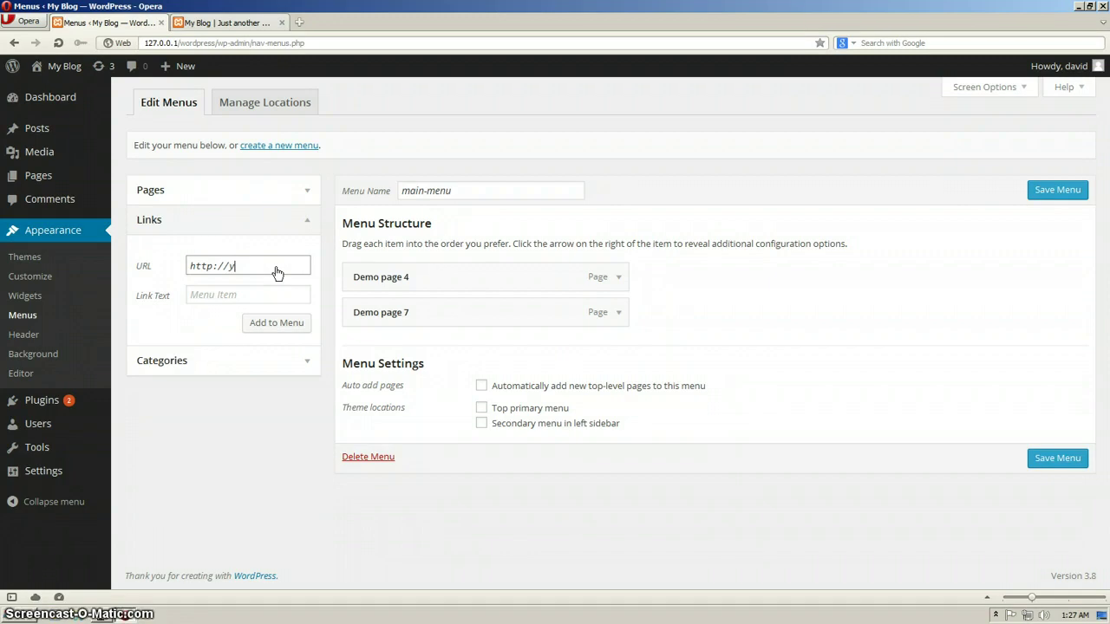
type("ahoo.com")
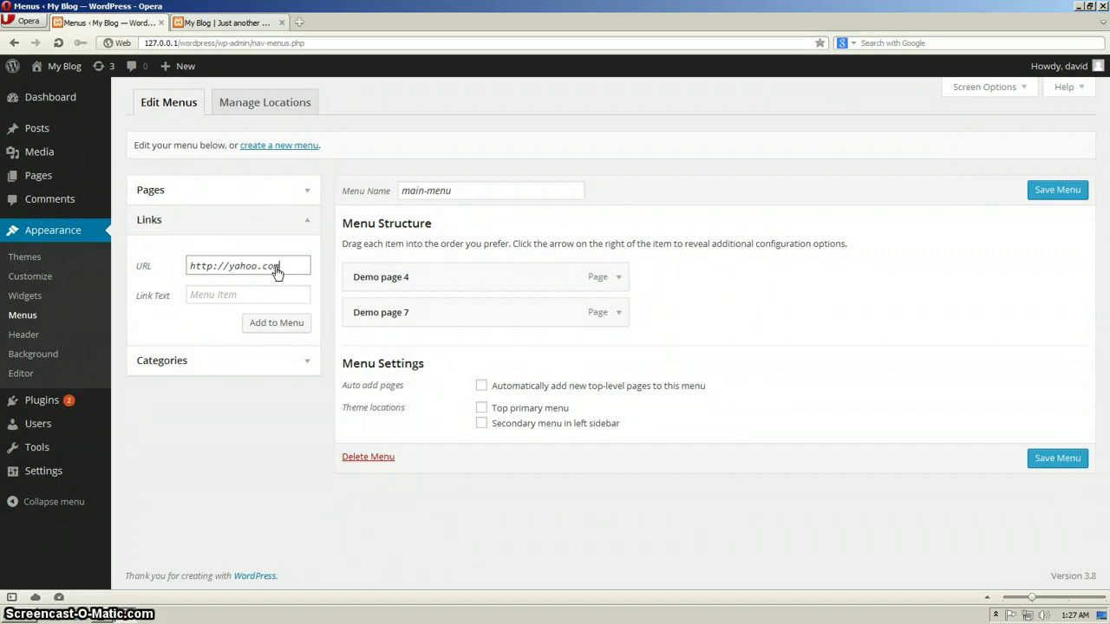
left_click(285, 294)
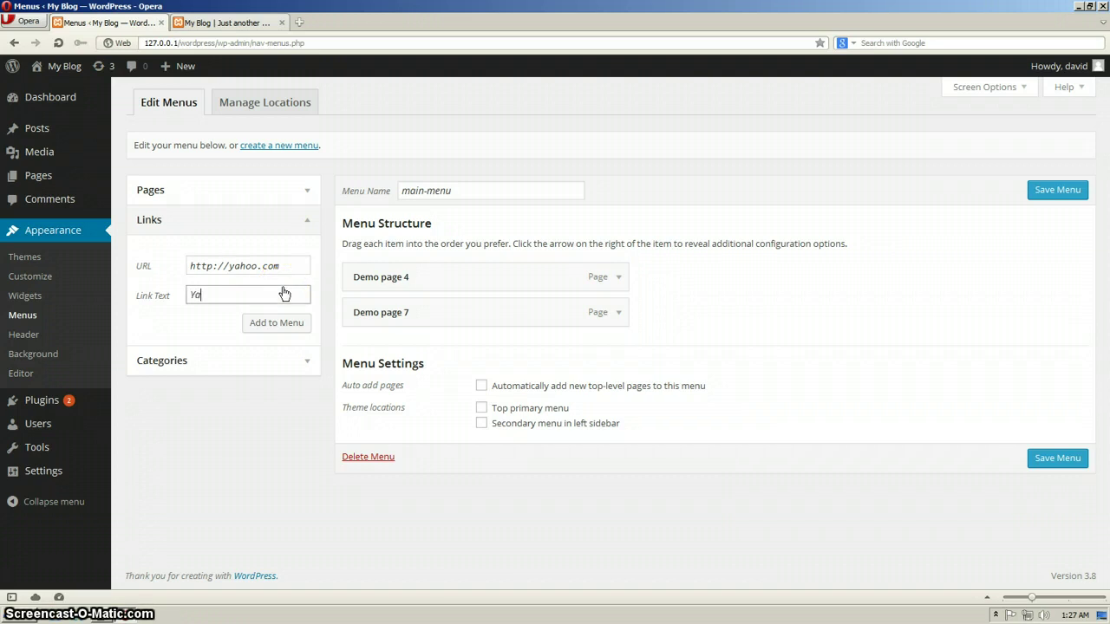
type("Yah")
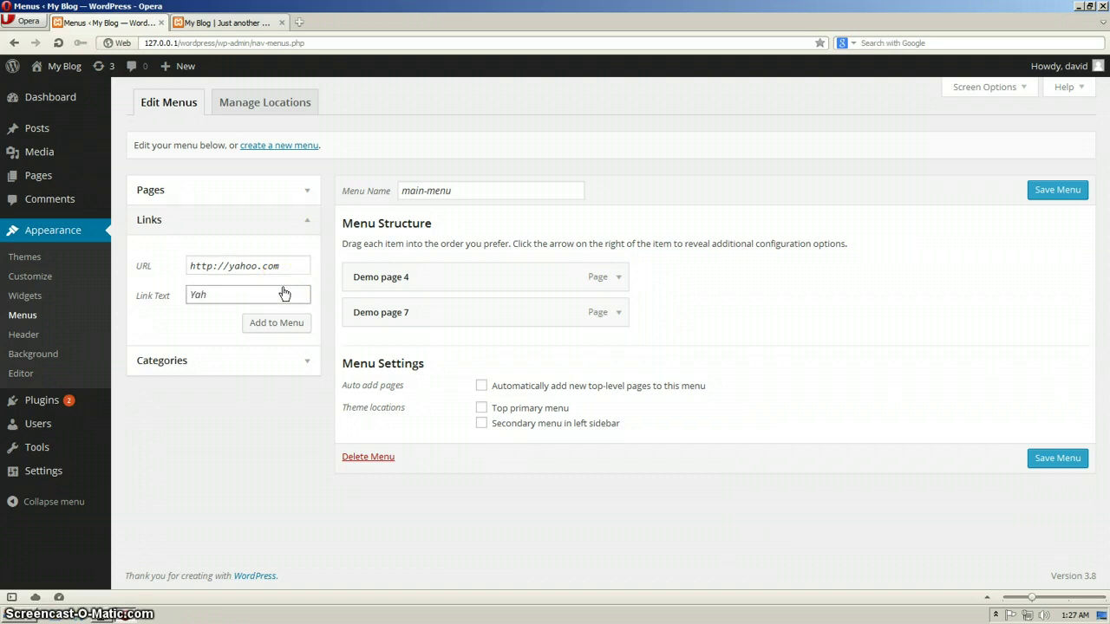
type("oo")
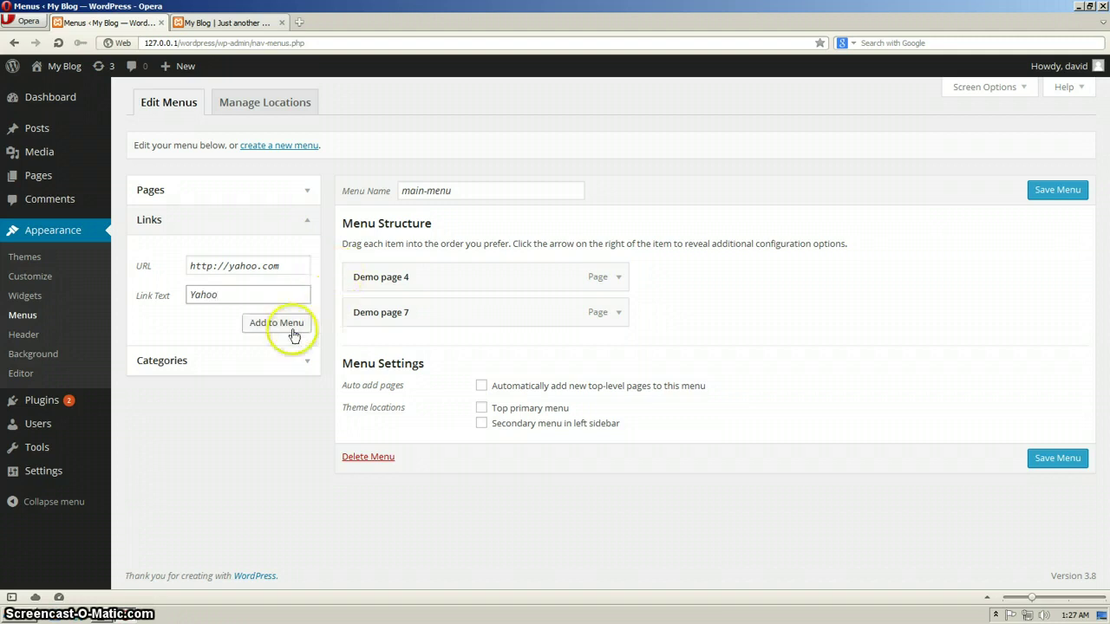
left_click(292, 324)
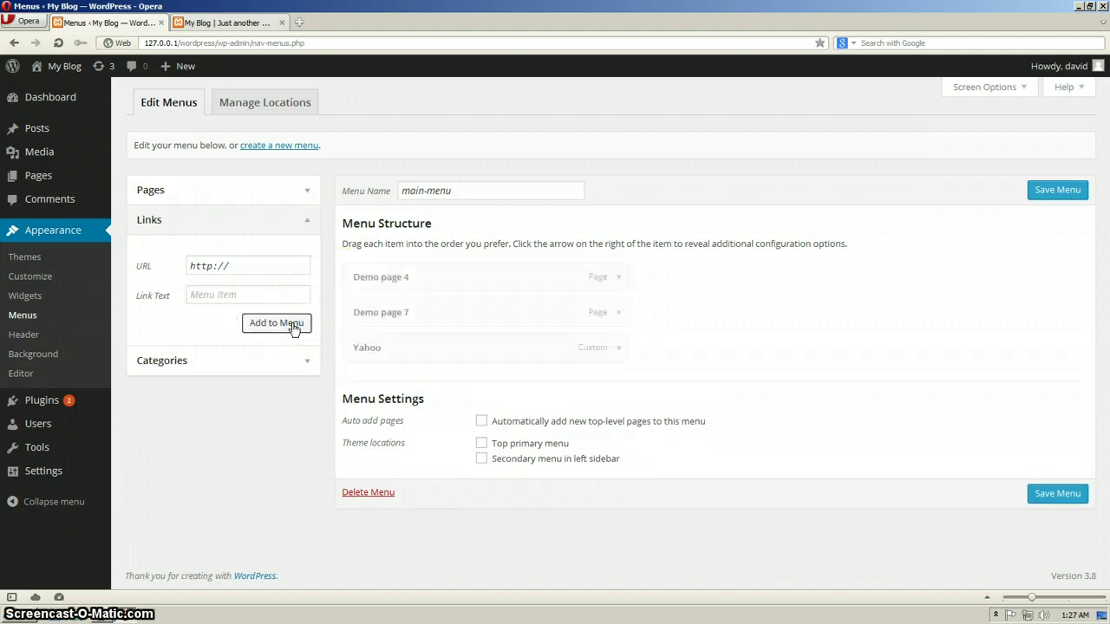
left_click(278, 272)
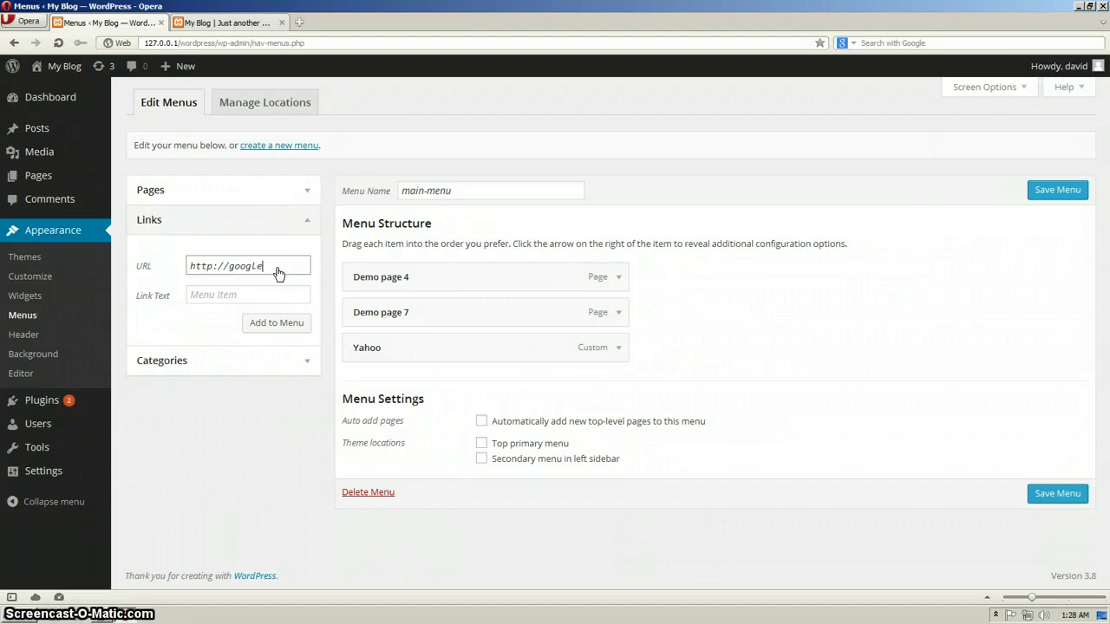
type("google.com")
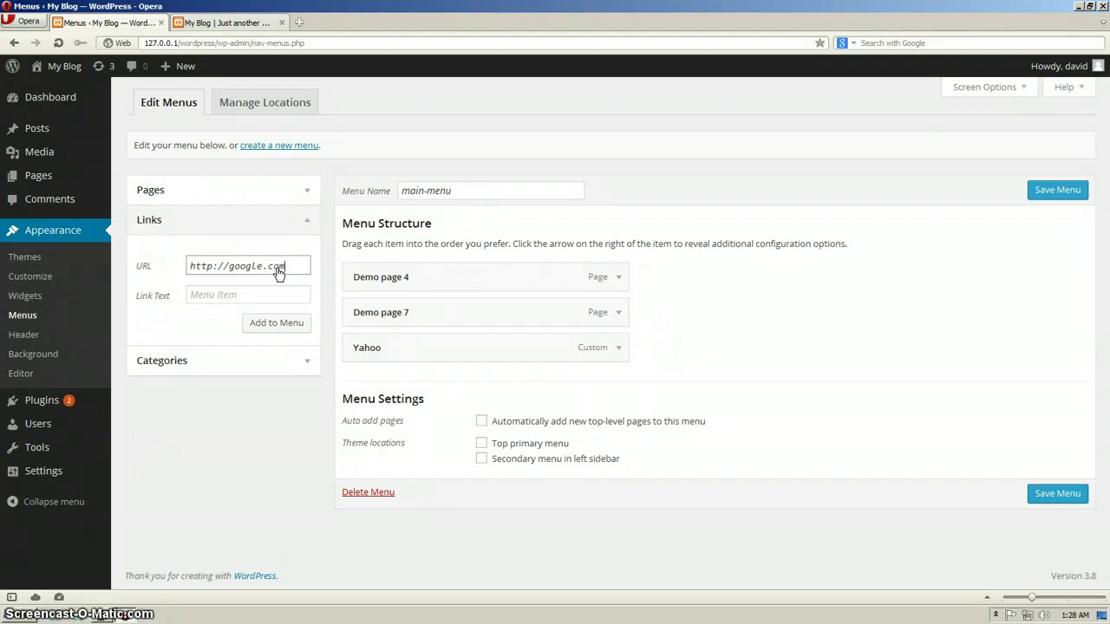
left_click(262, 293)
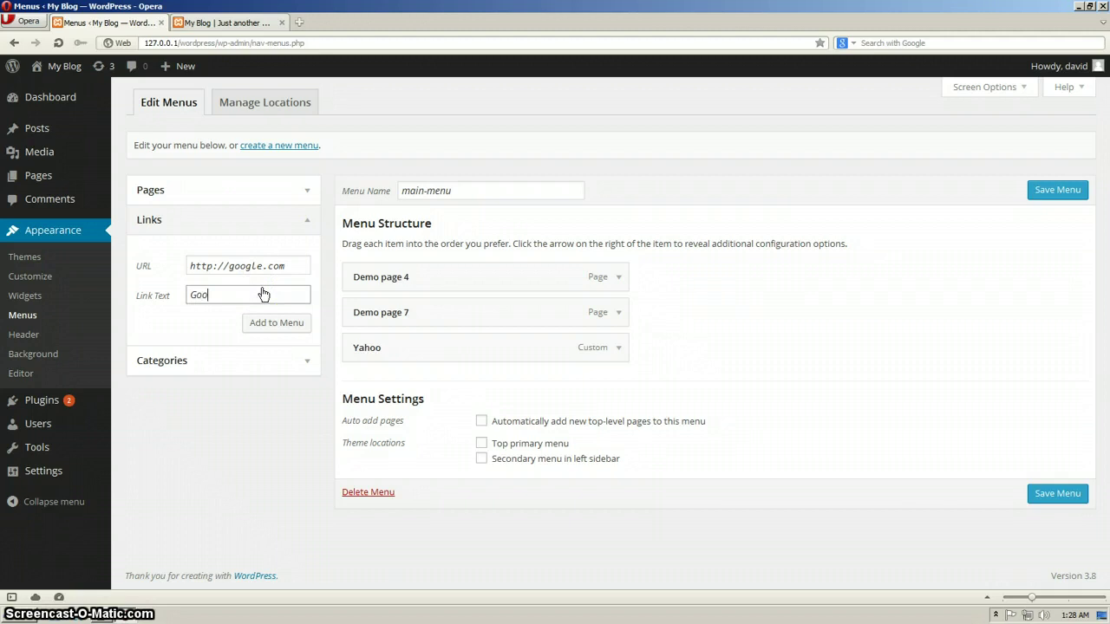
type("Google")
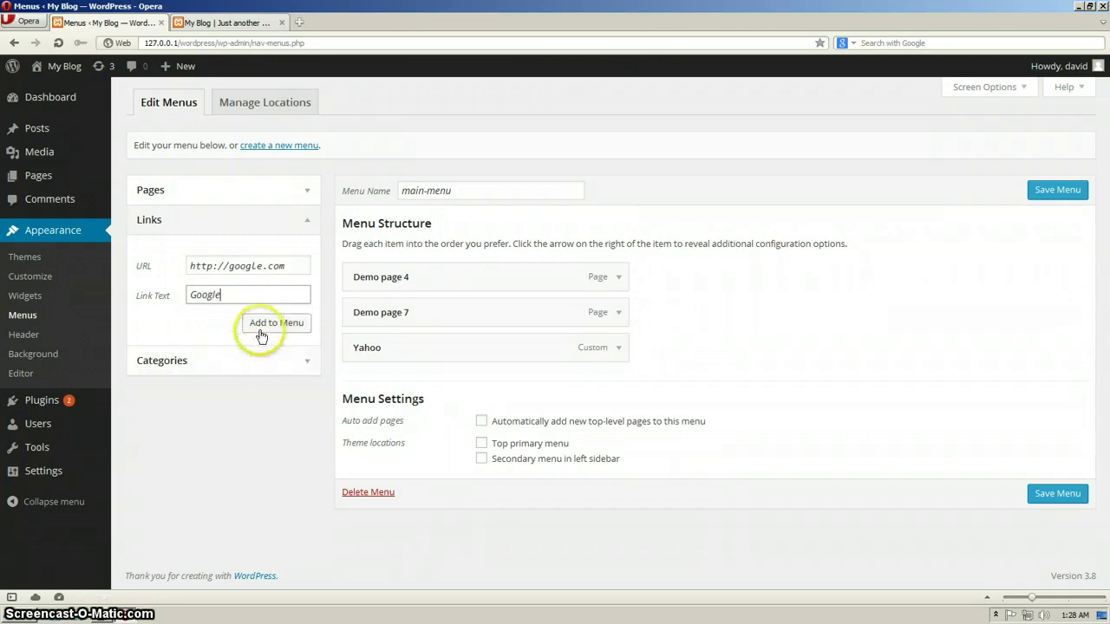
left_click(264, 325)
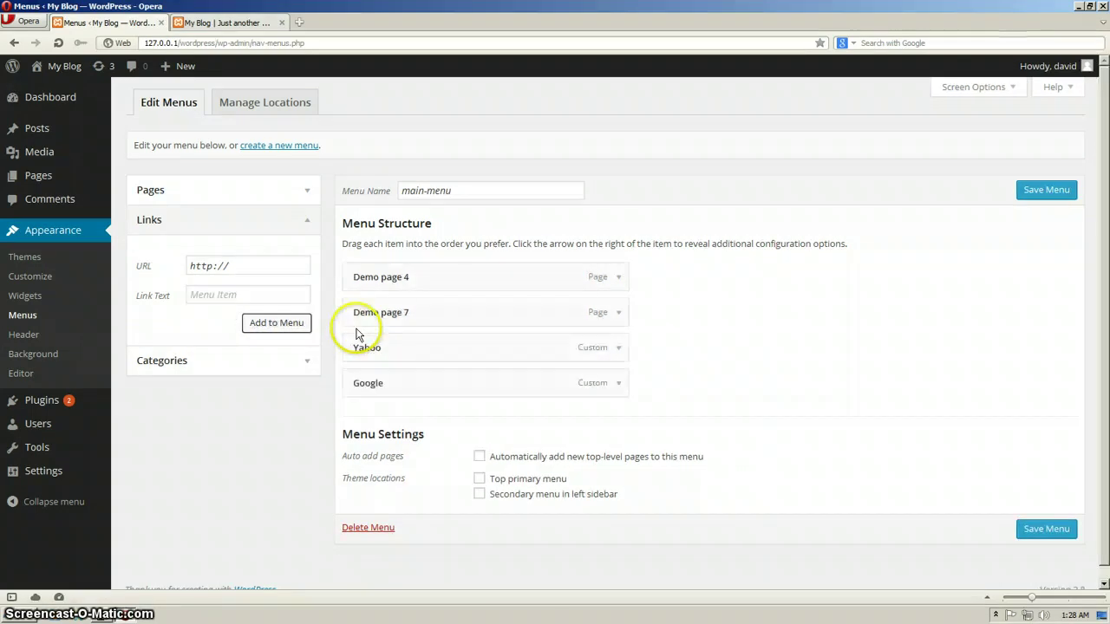
- Add the categories Uncategorized and Dignissim r to main-menu and save the menu
left_click(280, 360)
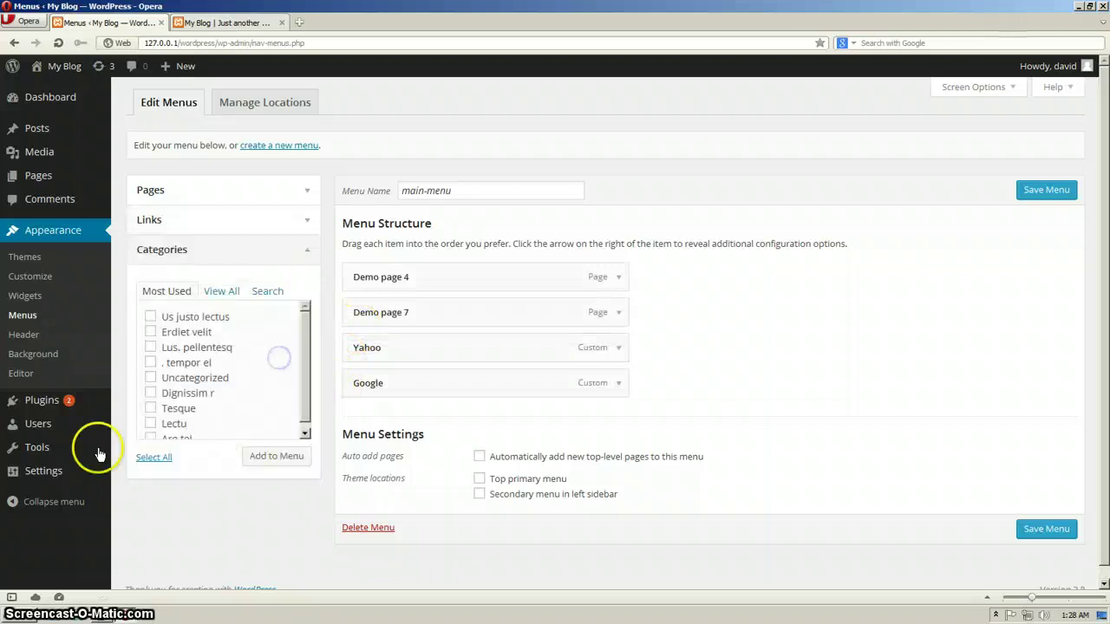
left_click_drag(305, 388, 305, 409)
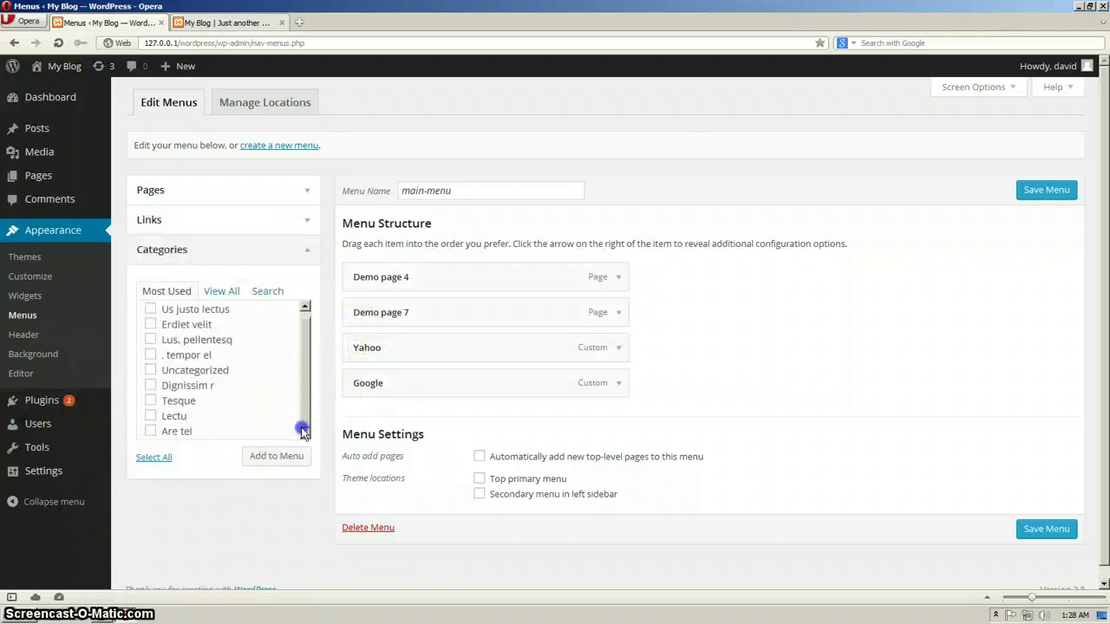
left_click(171, 385)
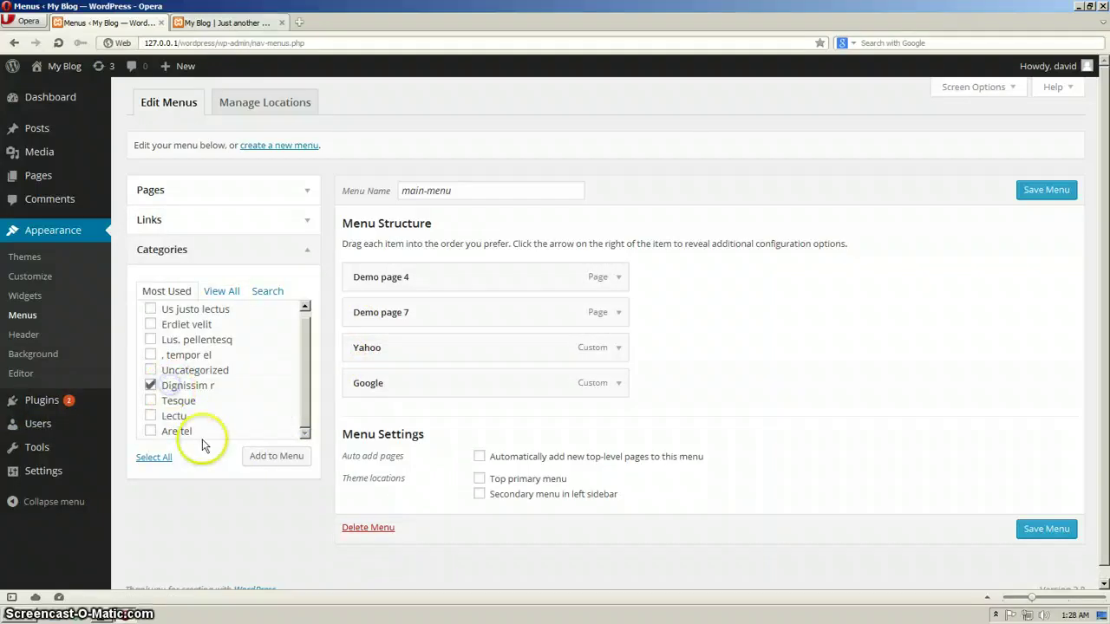
left_click(178, 370)
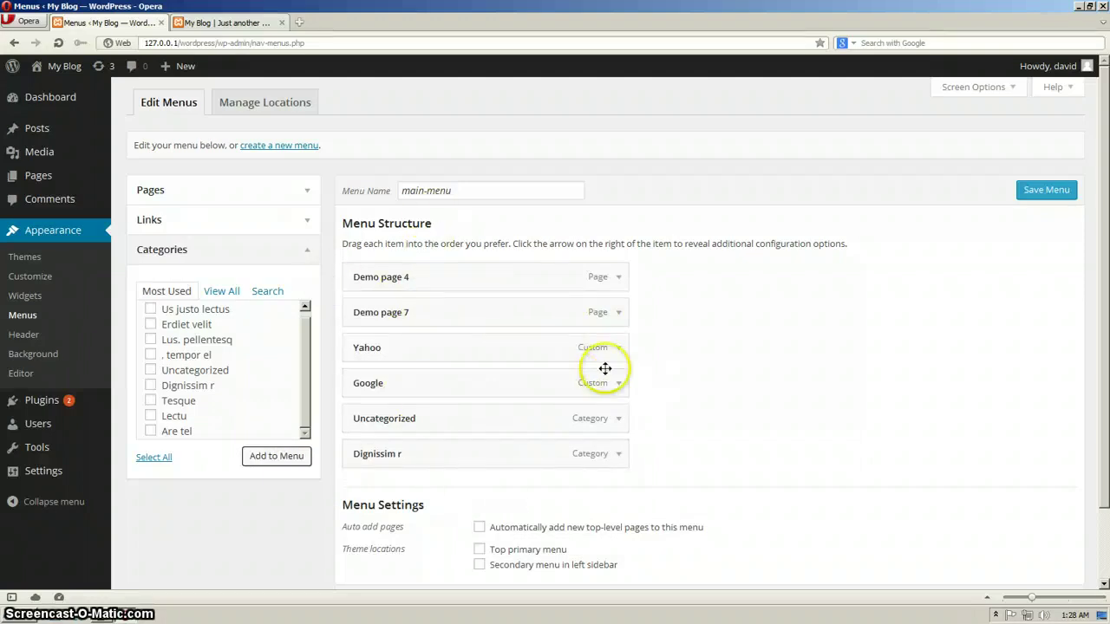
scroll(607, 364, "down", 2)
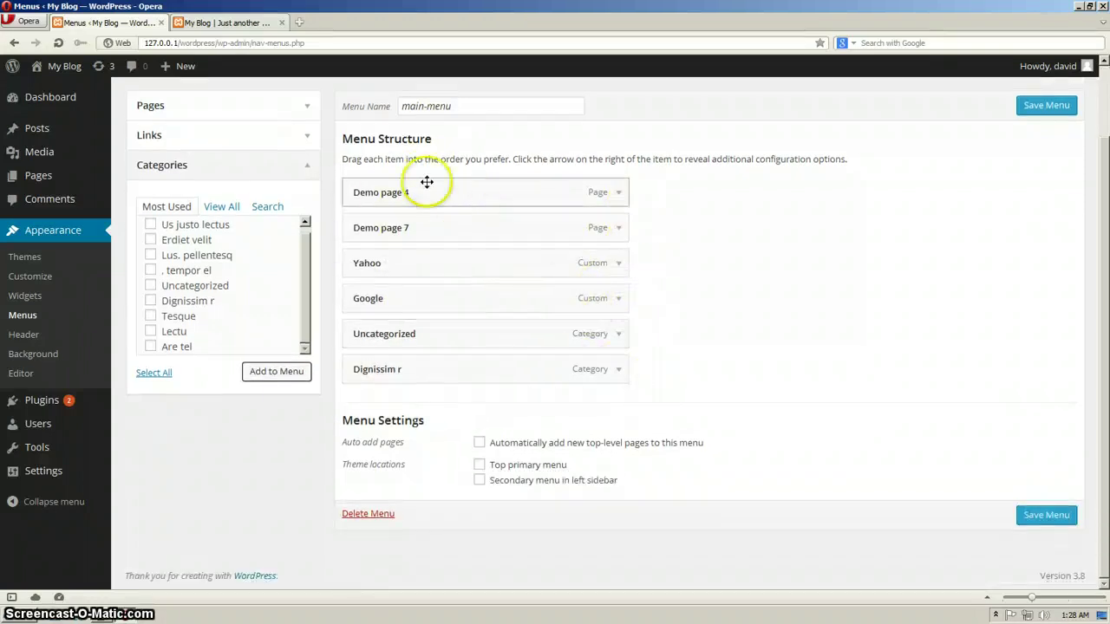
left_click(1042, 517)
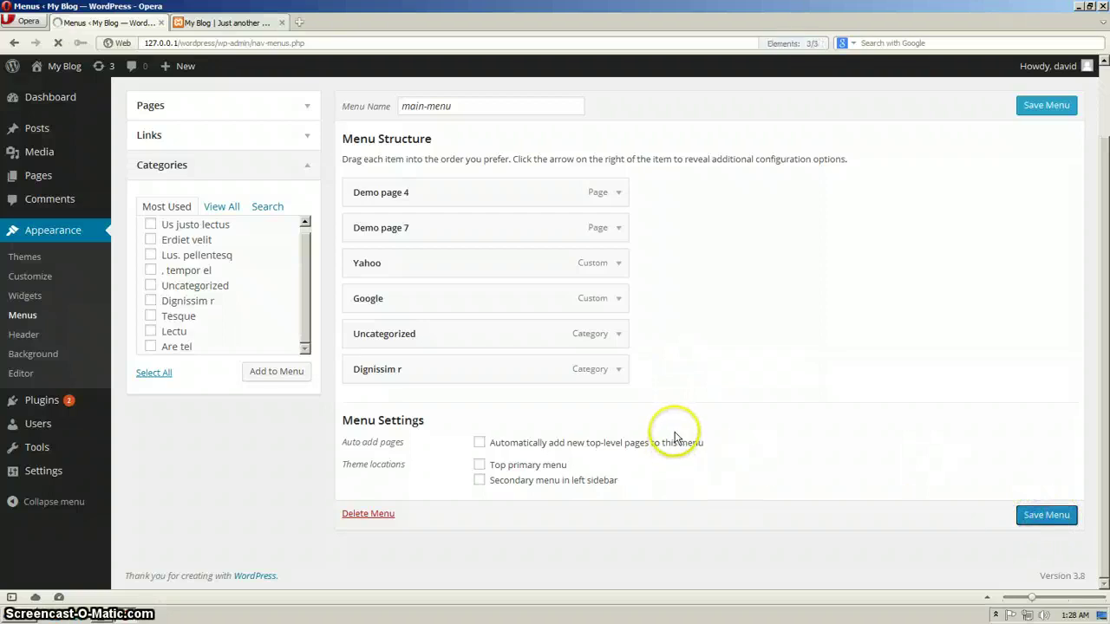
- Check the header navigation on the live blog and return to the menu editor
left_click(233, 26)
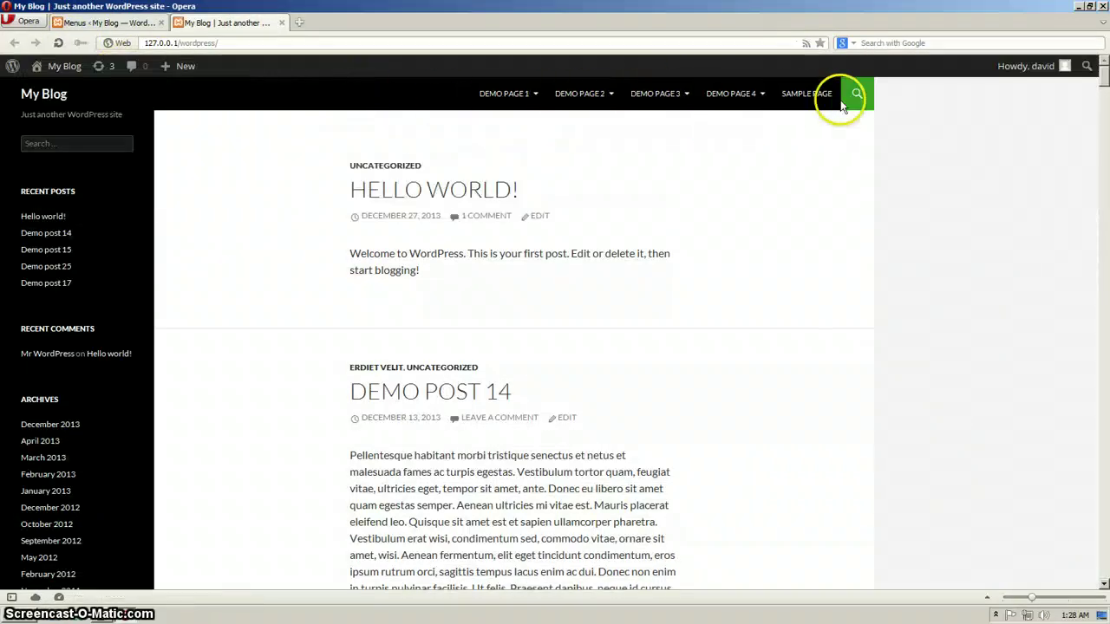
mouse_move(737, 110)
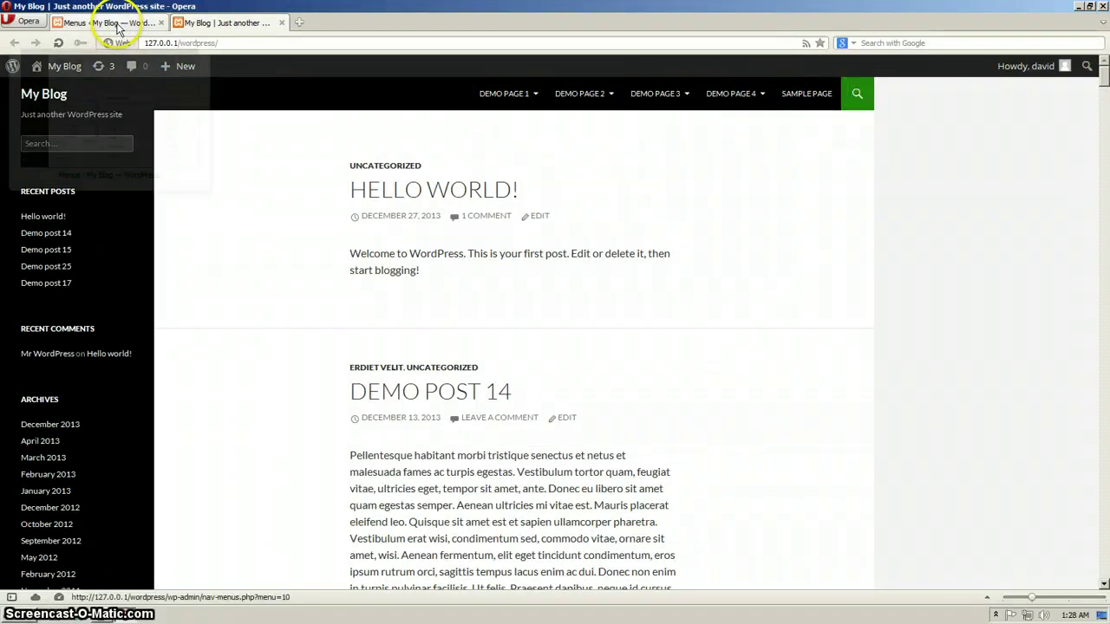
left_click(116, 26)
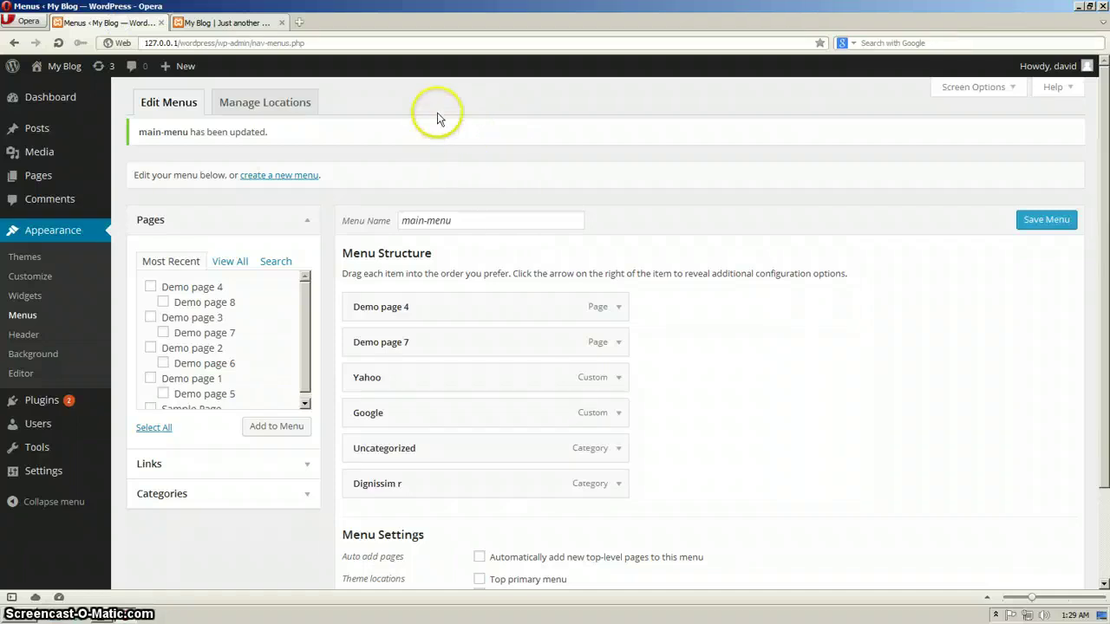
- Review the theme locations available for menus on the Manage Locations page and compare them with the live blog's header
scroll(589, 166, "down", 3)
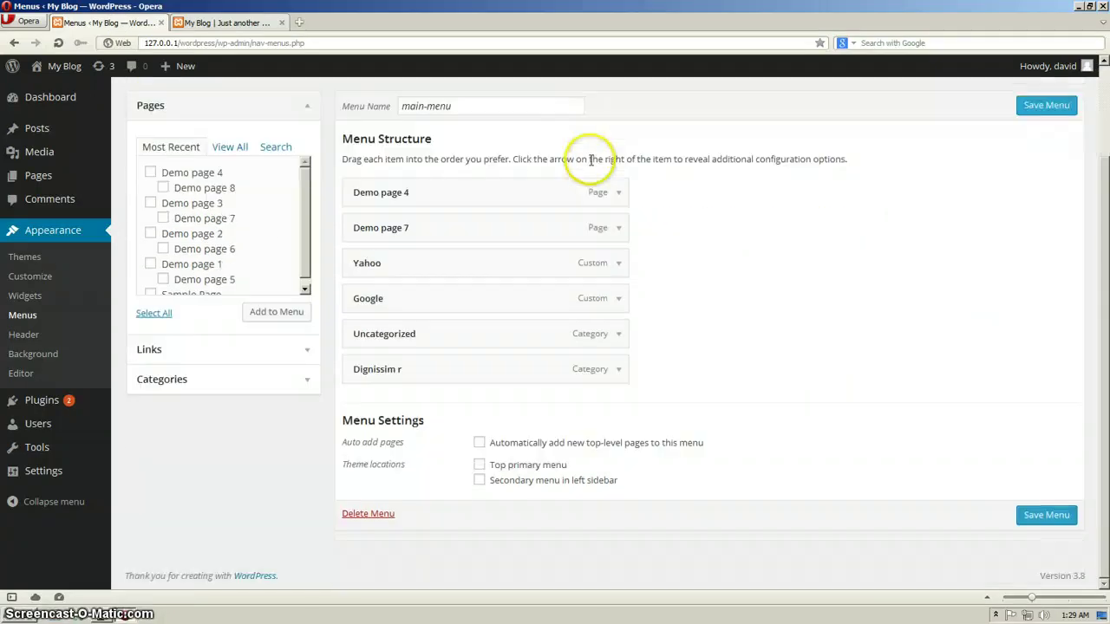
scroll(587, 156, "up", 3)
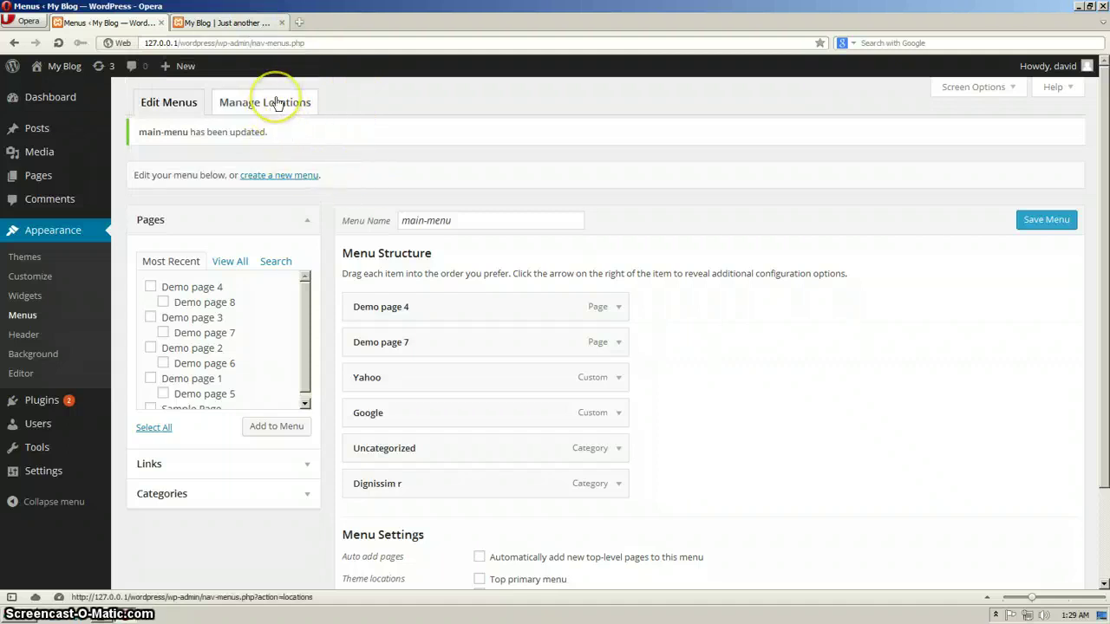
left_click(277, 103)
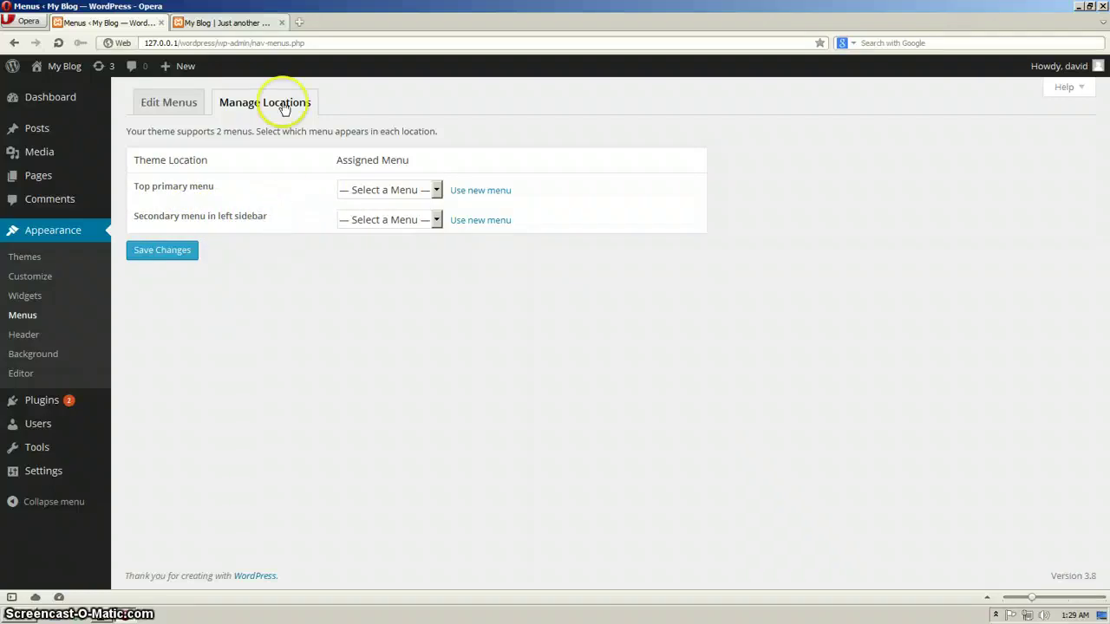
left_click(245, 23)
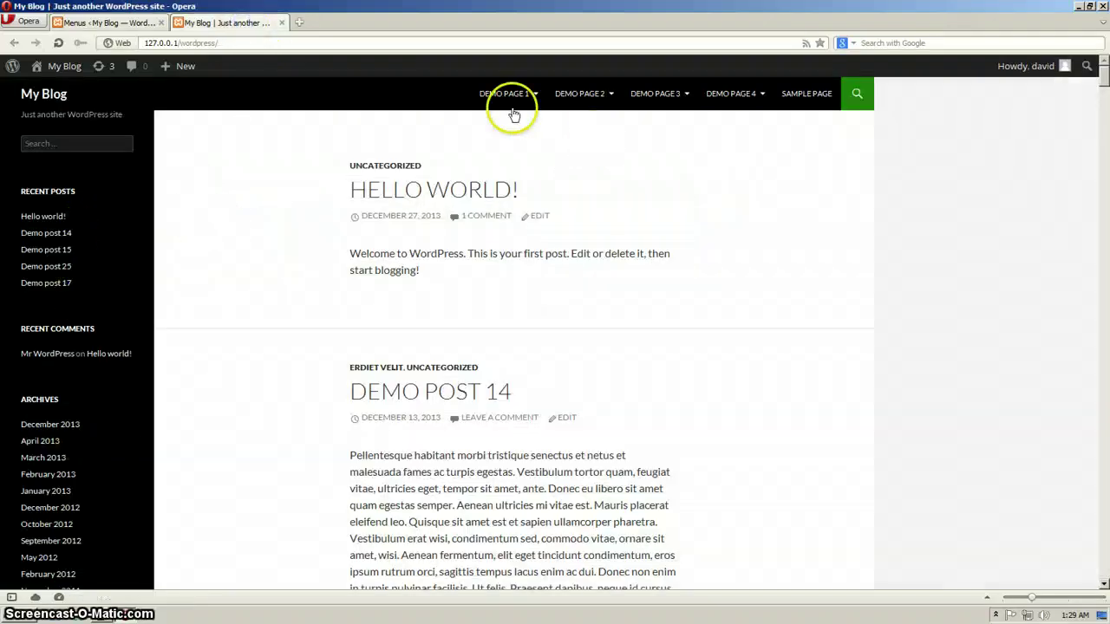
- Examine the live blog's header navigation and the full left sidebar to see where menus can appear
scroll(373, 247, "down", 1)
scroll(373, 247, "up", 1)
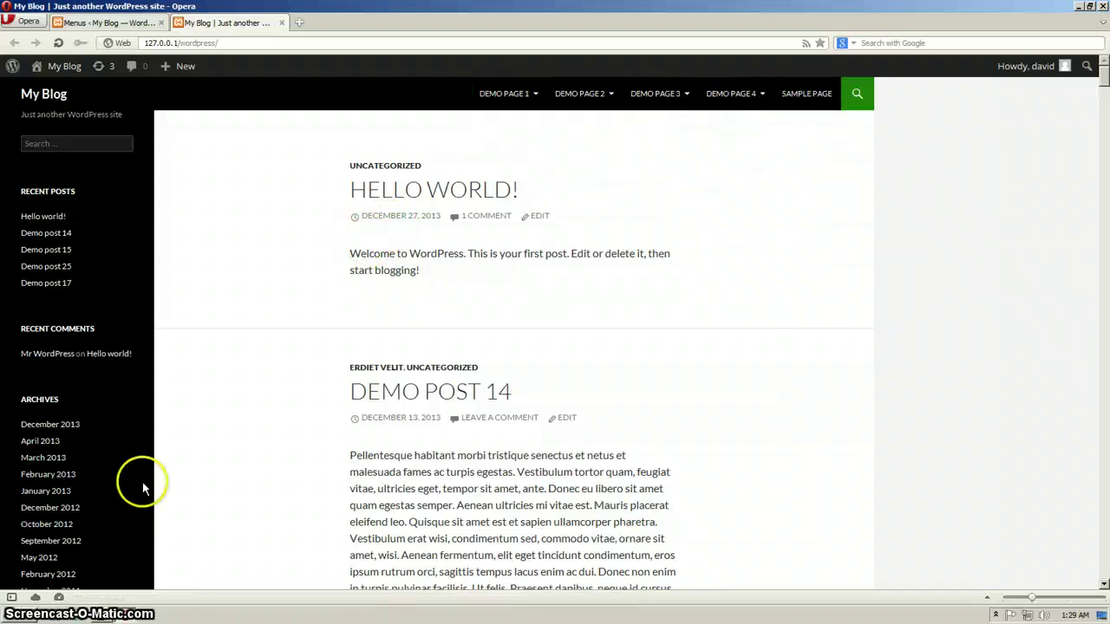
scroll(71, 243, "down", 5)
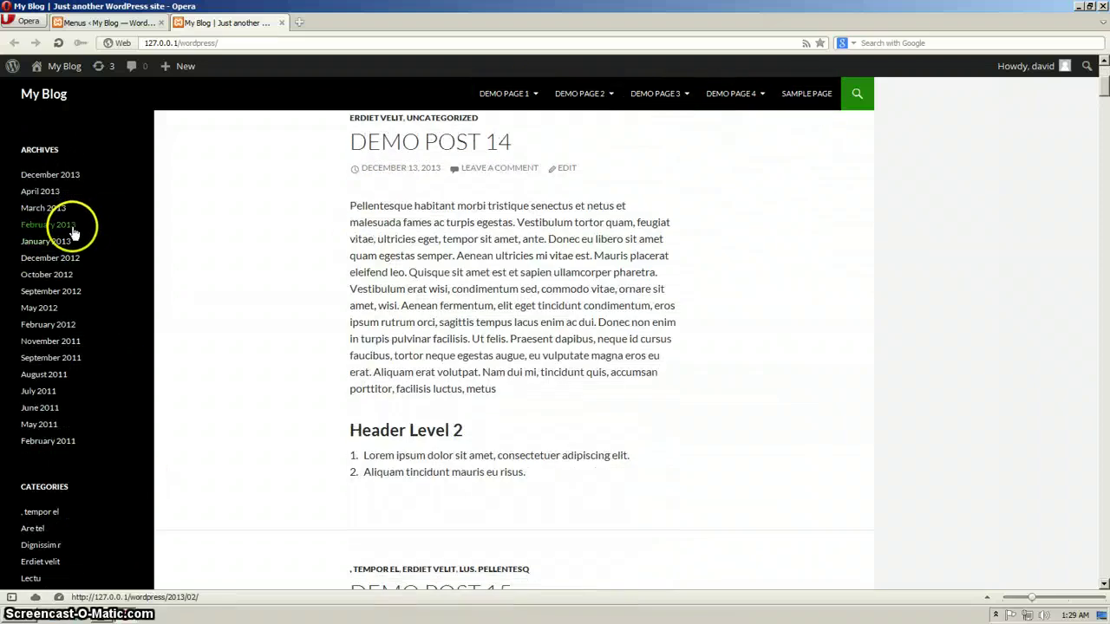
scroll(117, 431, "down", 4)
scroll(117, 429, "up", 9)
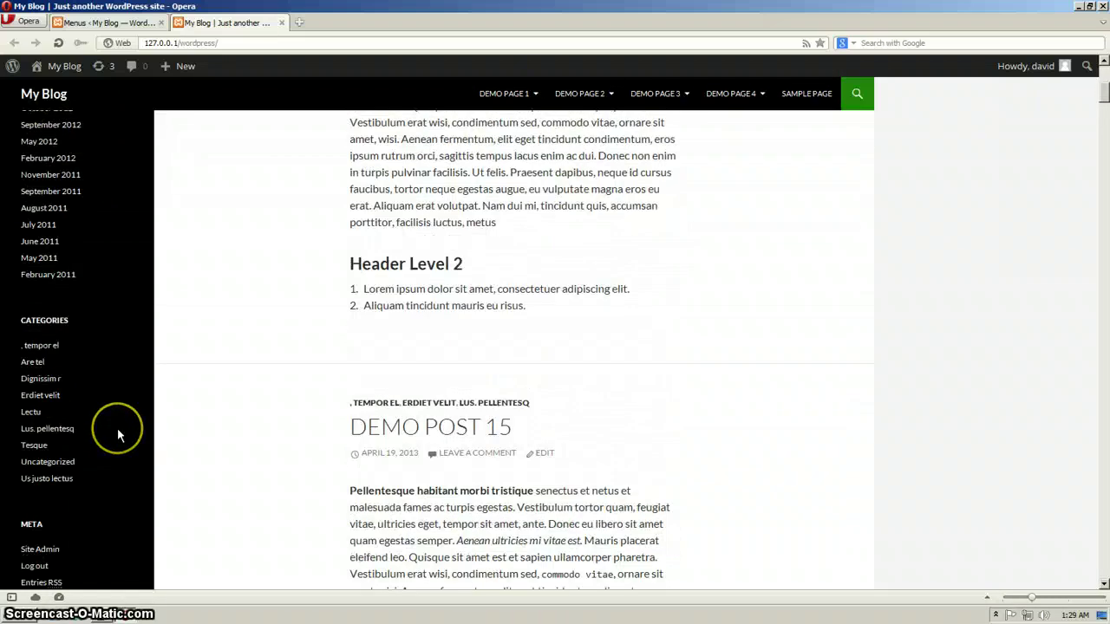
scroll(117, 428, "down", 3)
scroll(117, 427, "up", 5)
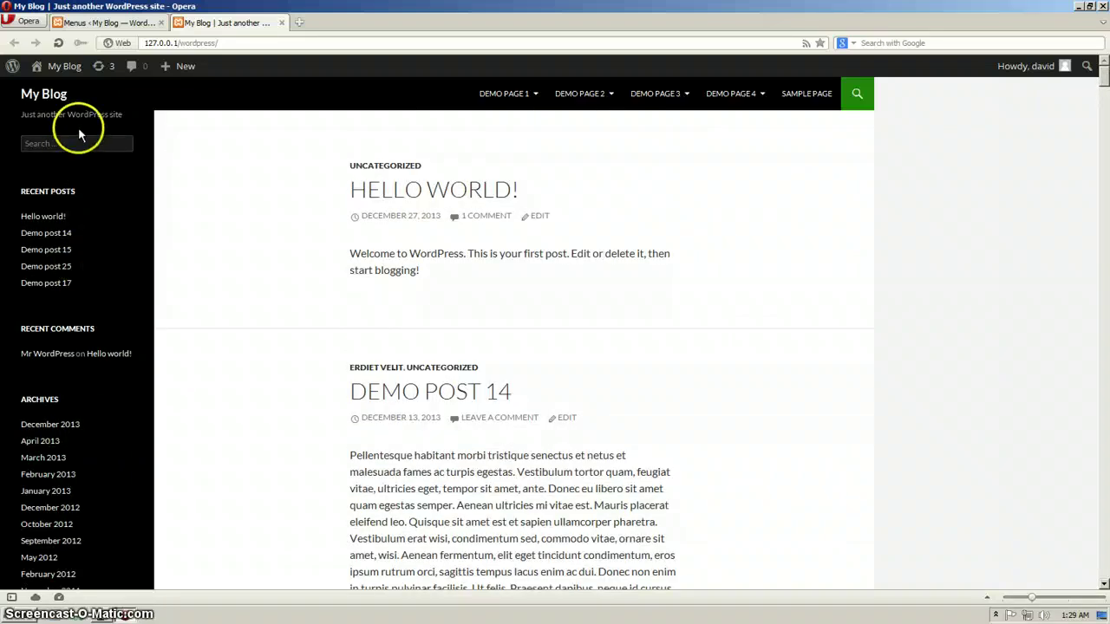
- Assign main-menu to the Top primary menu location, save the changes, and check the live blog's header
left_click(130, 21)
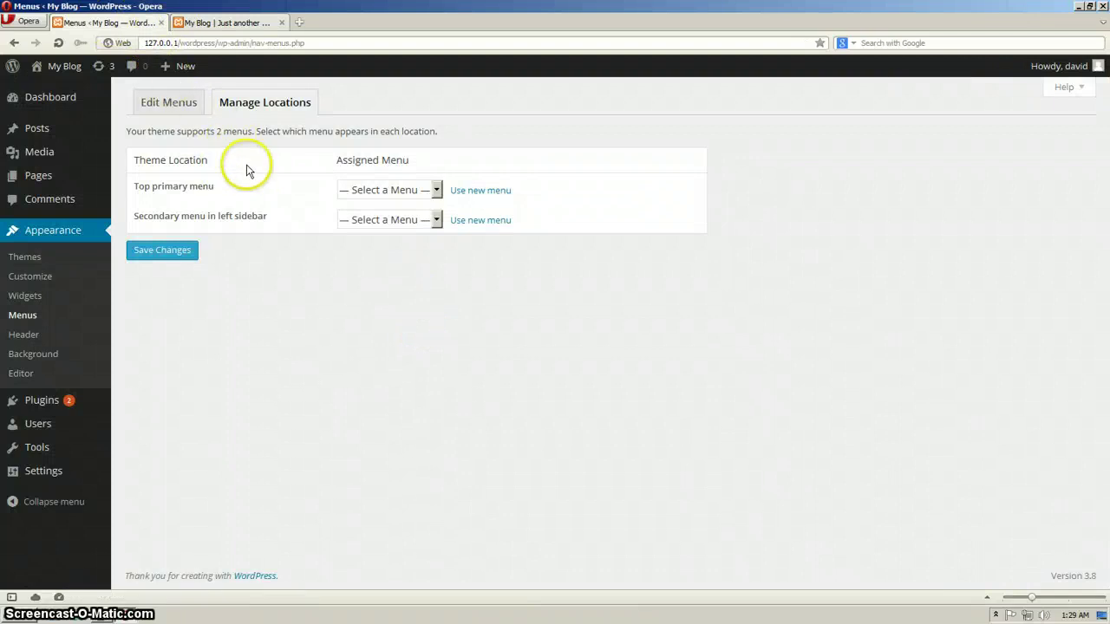
left_click(424, 190)
left_click(407, 222)
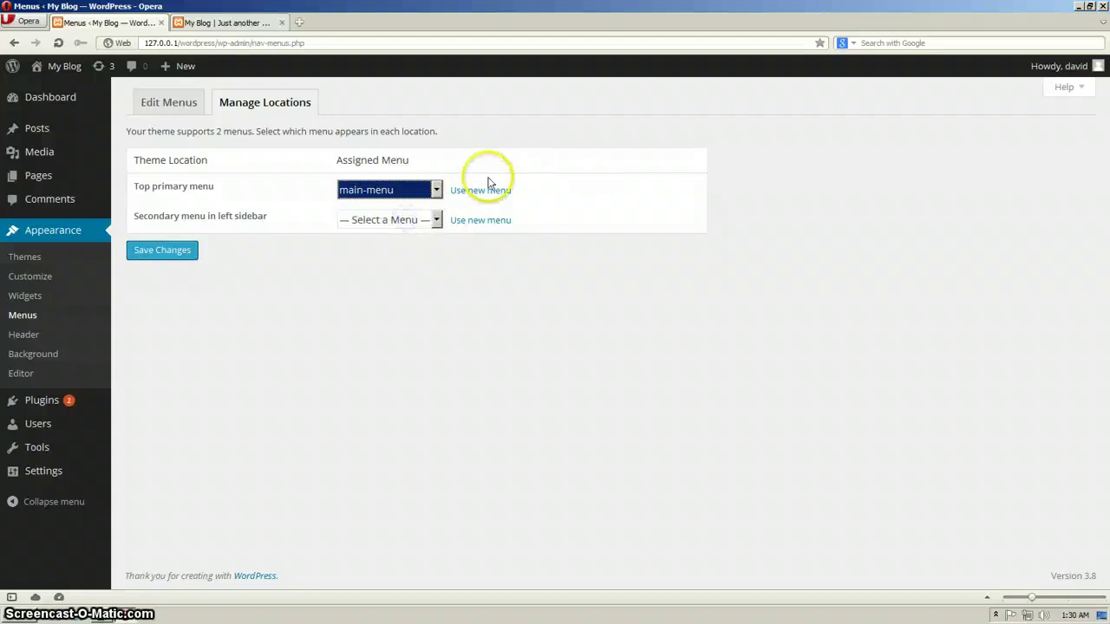
left_click(177, 255)
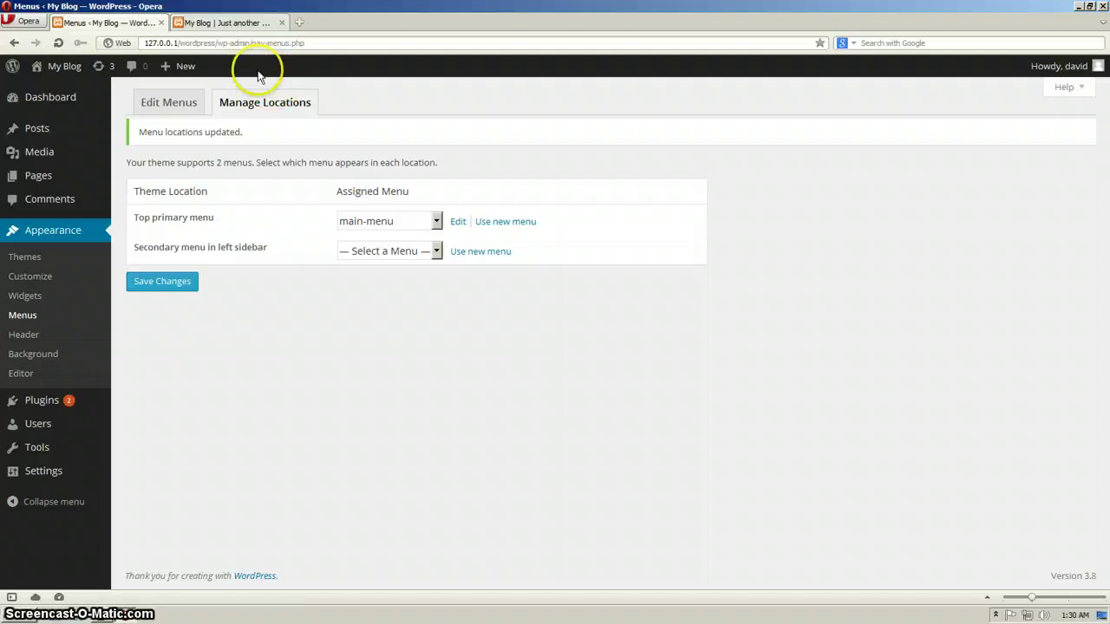
left_click(237, 24)
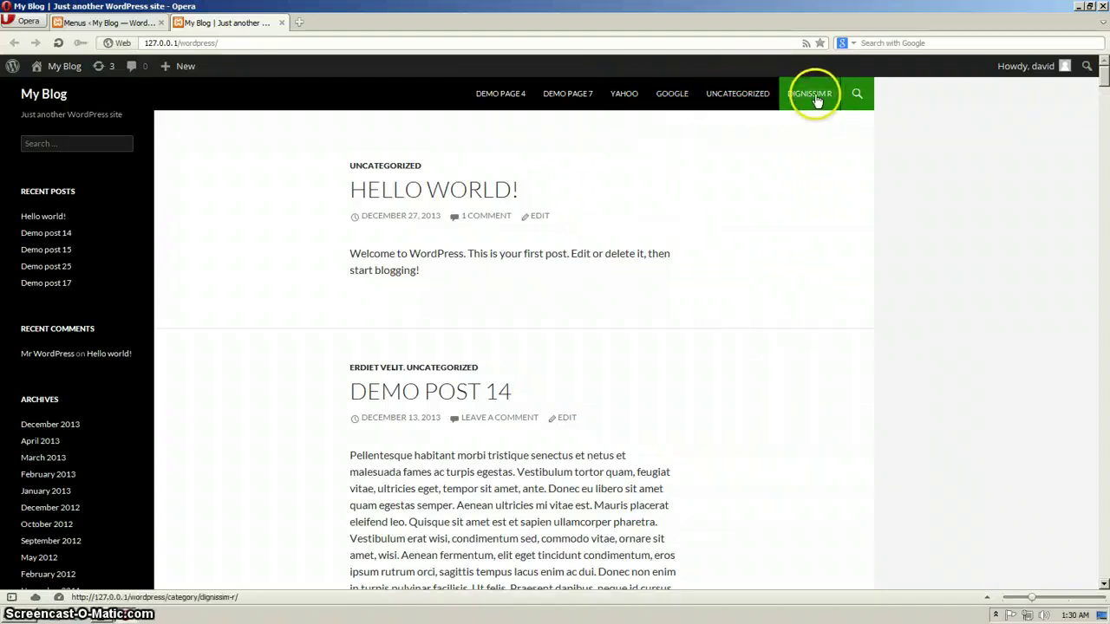
- Assign main-menu to the Secondary menu in left sidebar location and save the changes
left_click(121, 23)
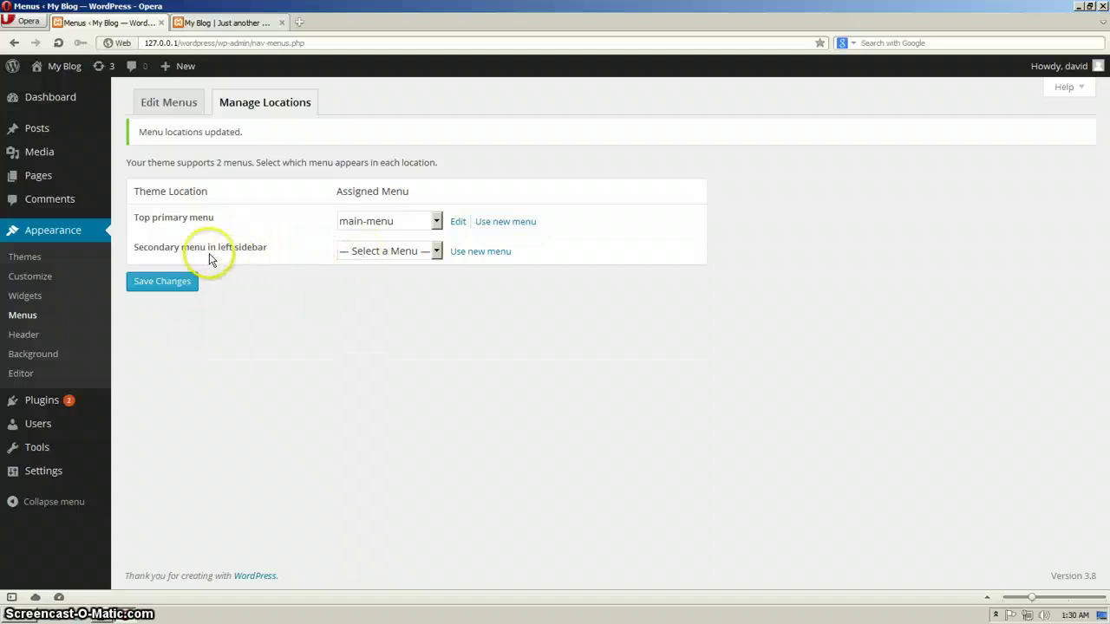
left_click(401, 251)
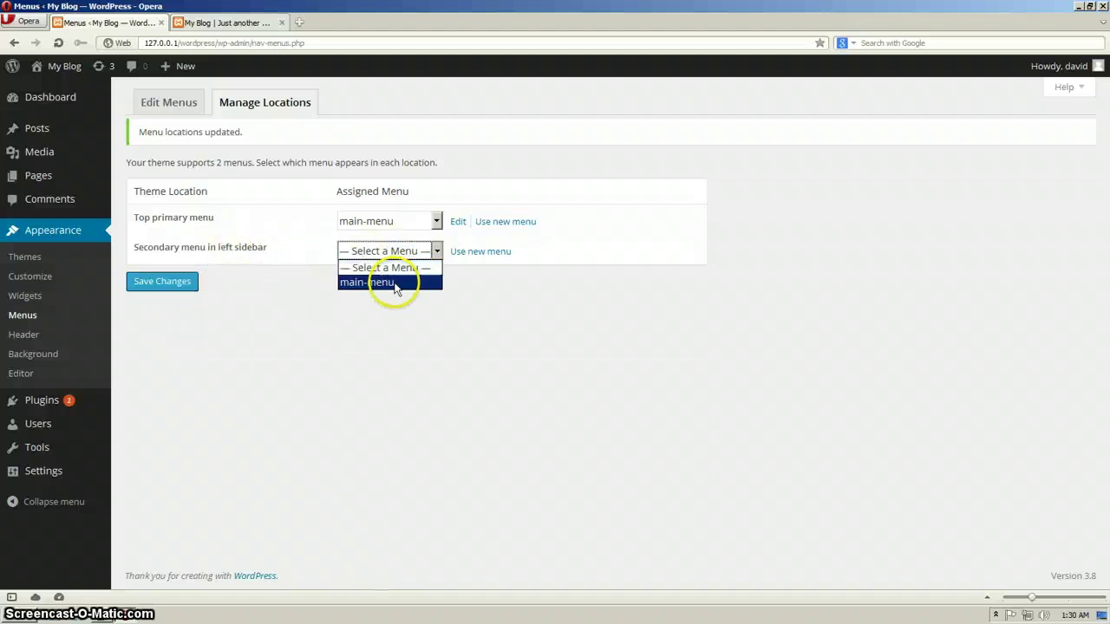
left_click(394, 282)
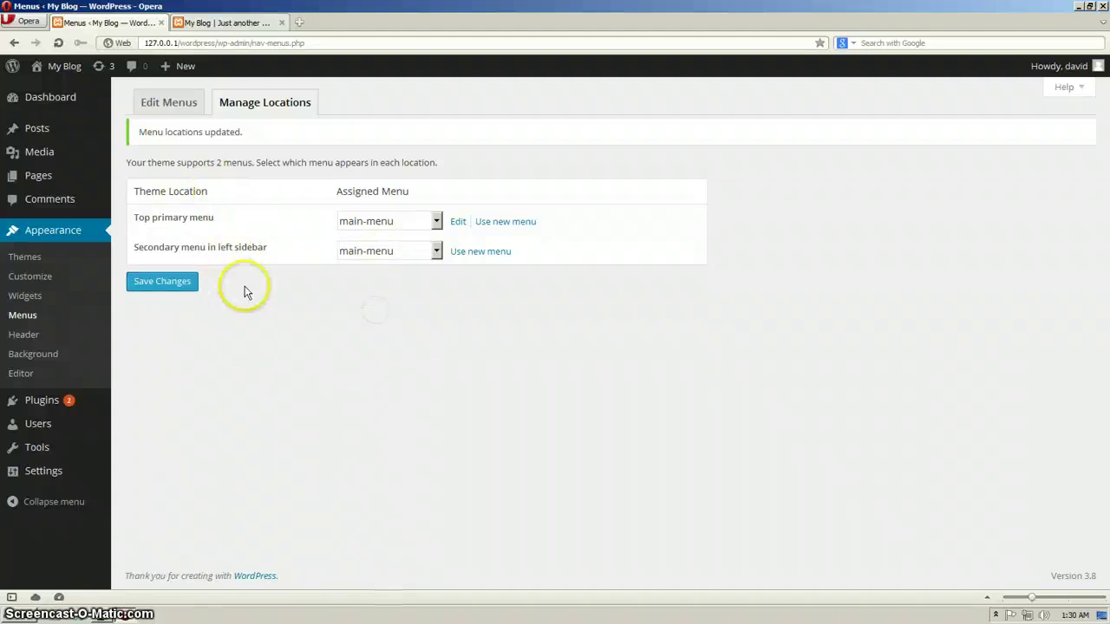
left_click(159, 283)
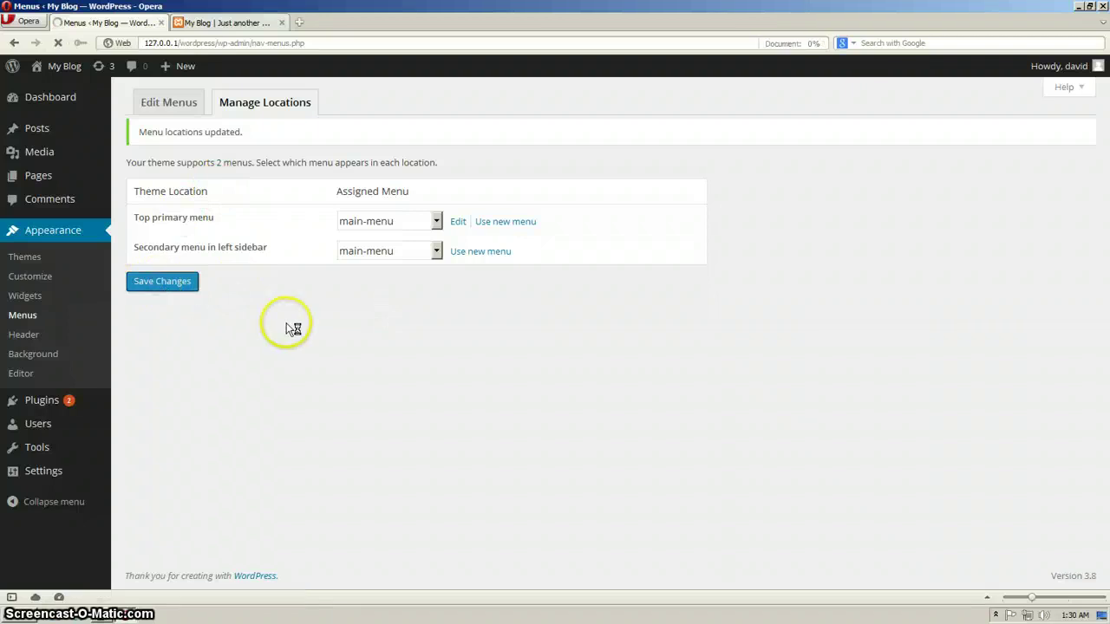
- Reload the live blog and check the menu items in its left sidebar
left_click(222, 27)
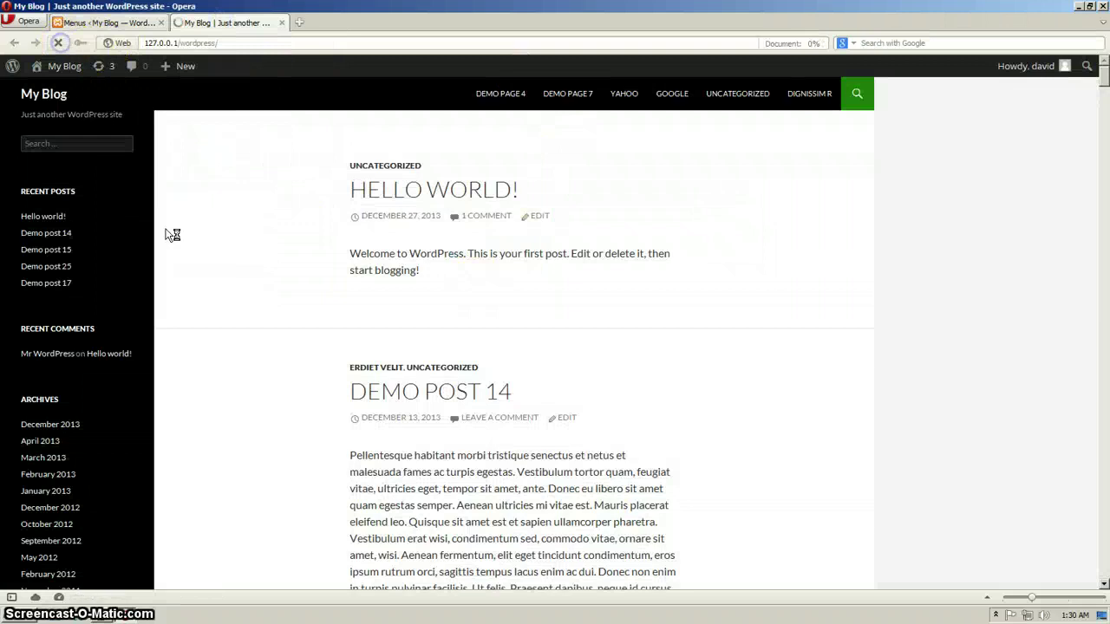
left_click(190, 273)
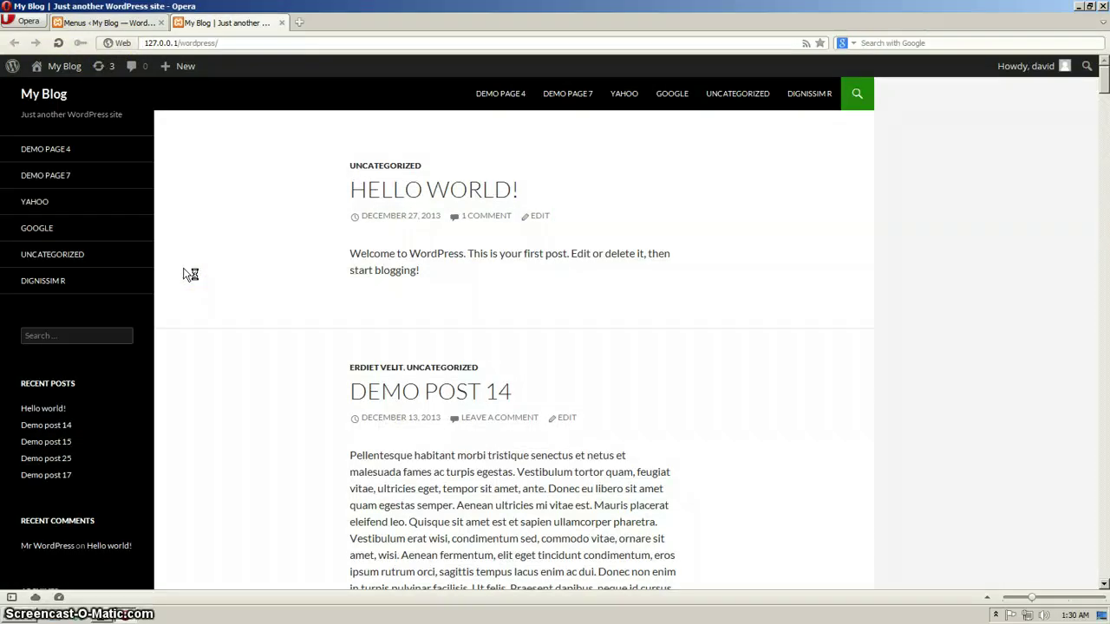
left_click(152, 285)
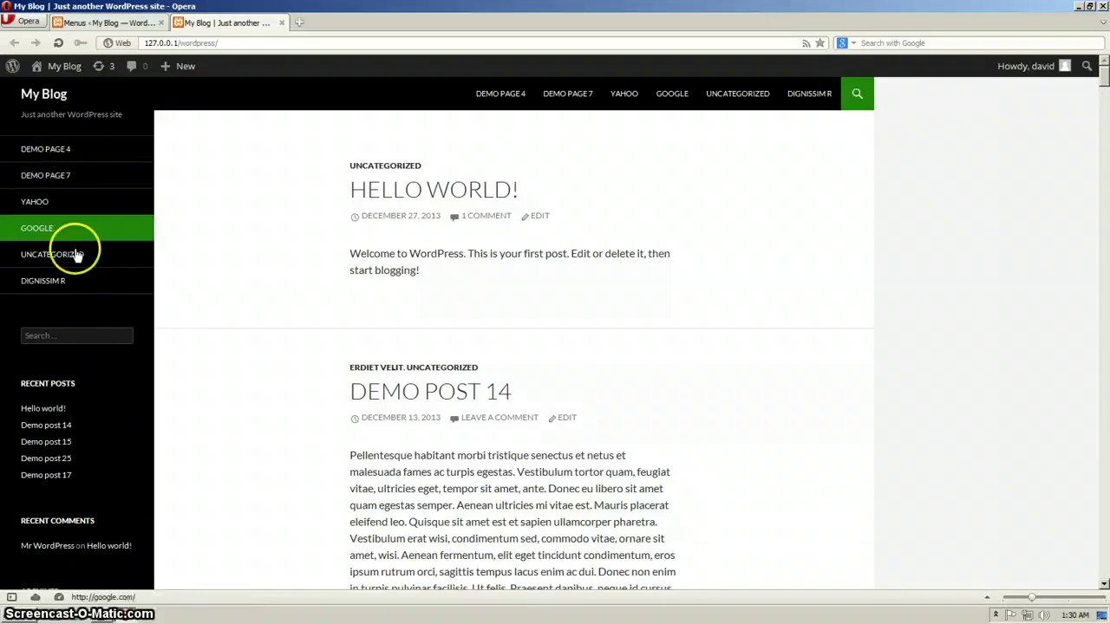
- Return to editing menus and create a new menu named sidebar-menu
left_click(130, 23)
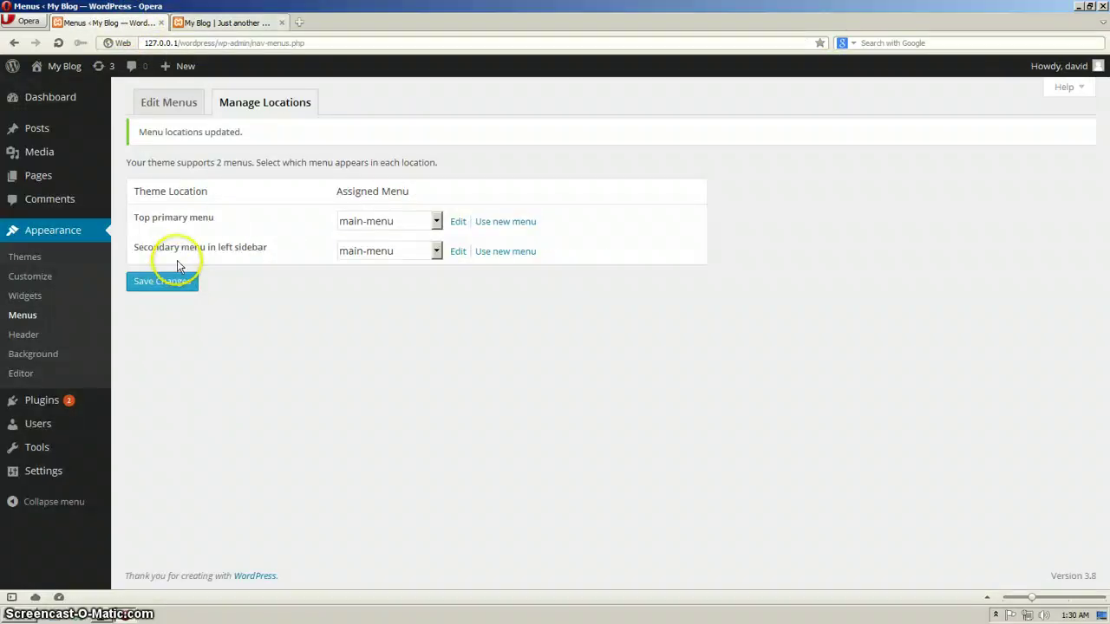
left_click(163, 114)
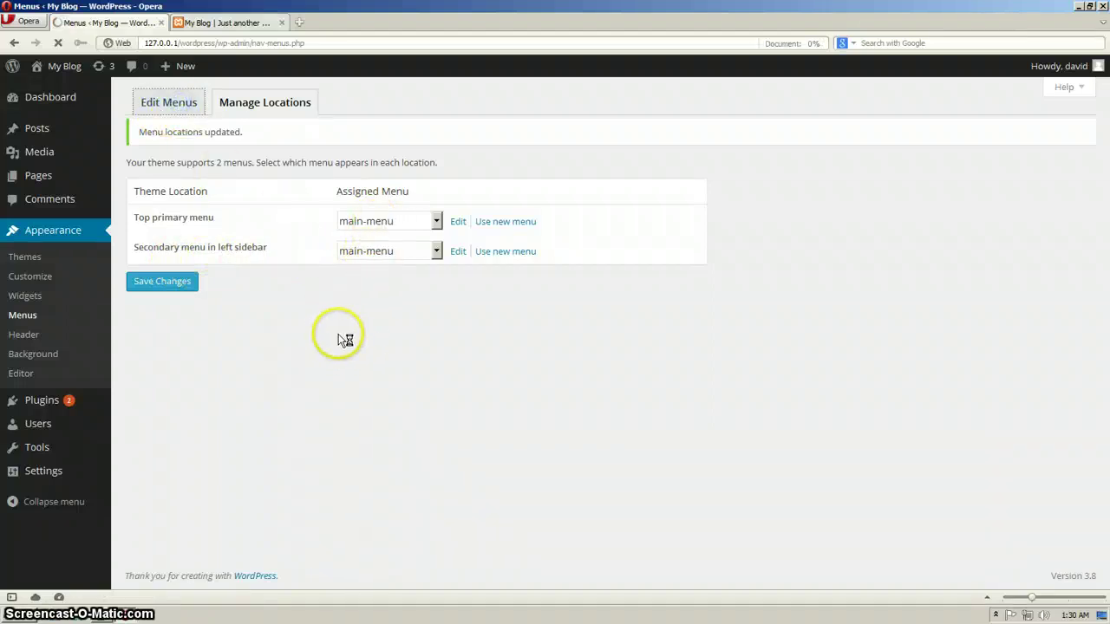
scroll(362, 366, "down", 2)
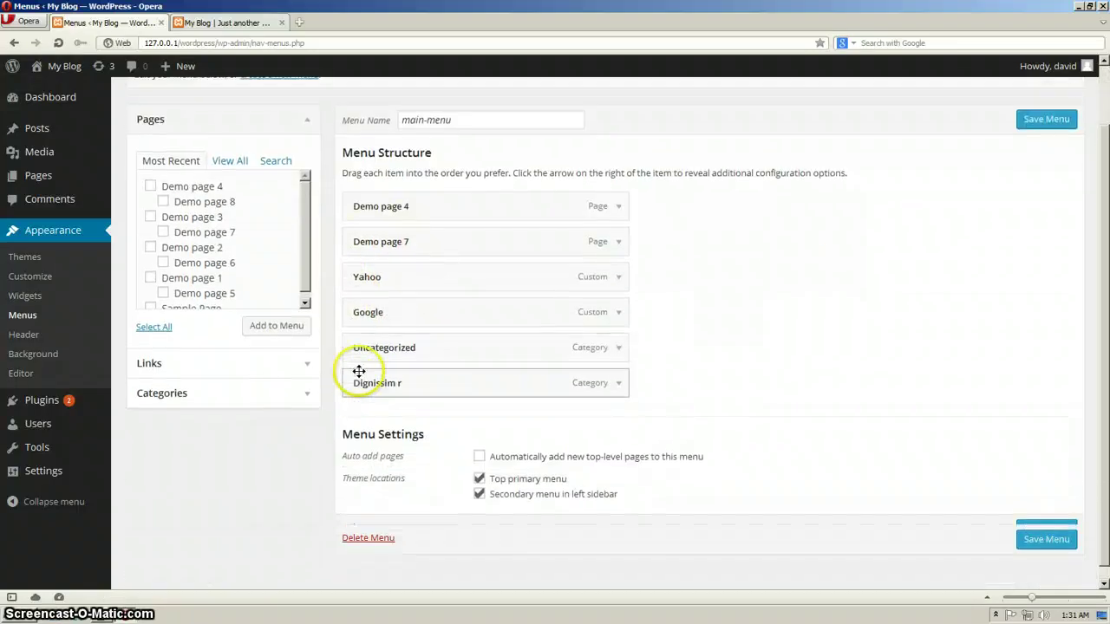
scroll(358, 371, "up", 2)
scroll(456, 389, "down", 2)
scroll(700, 379, "up", 2)
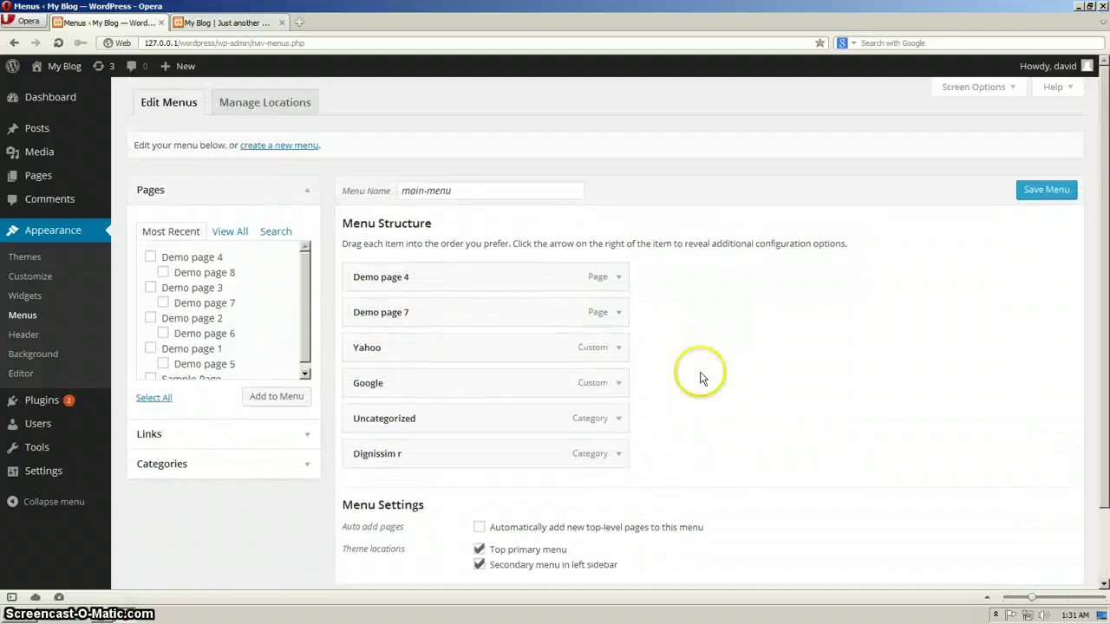
left_click(299, 147)
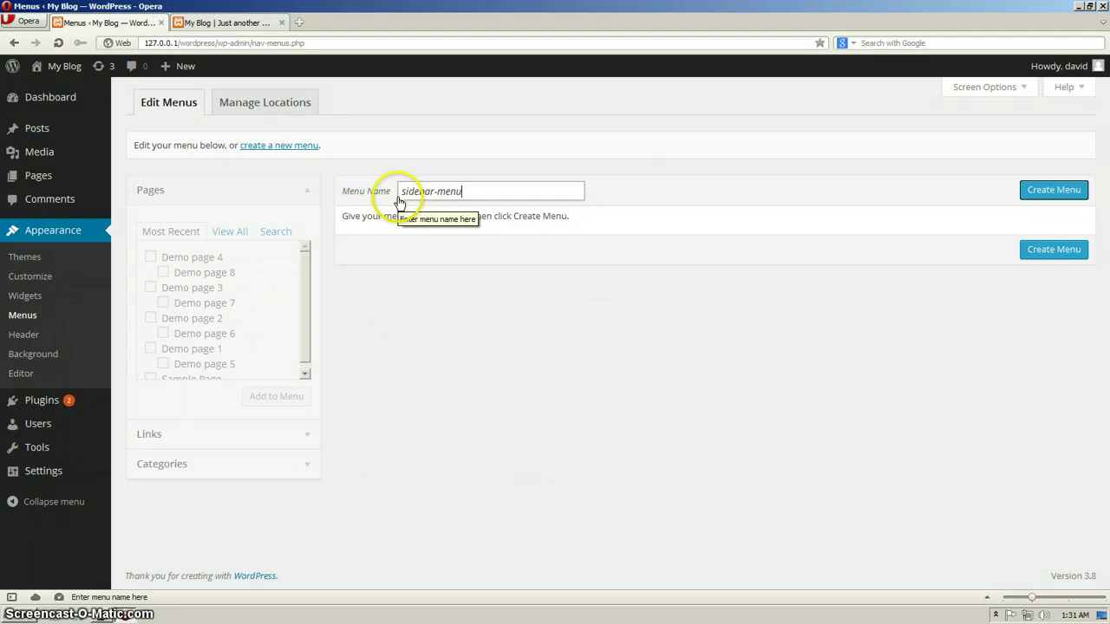
left_click(1051, 189)
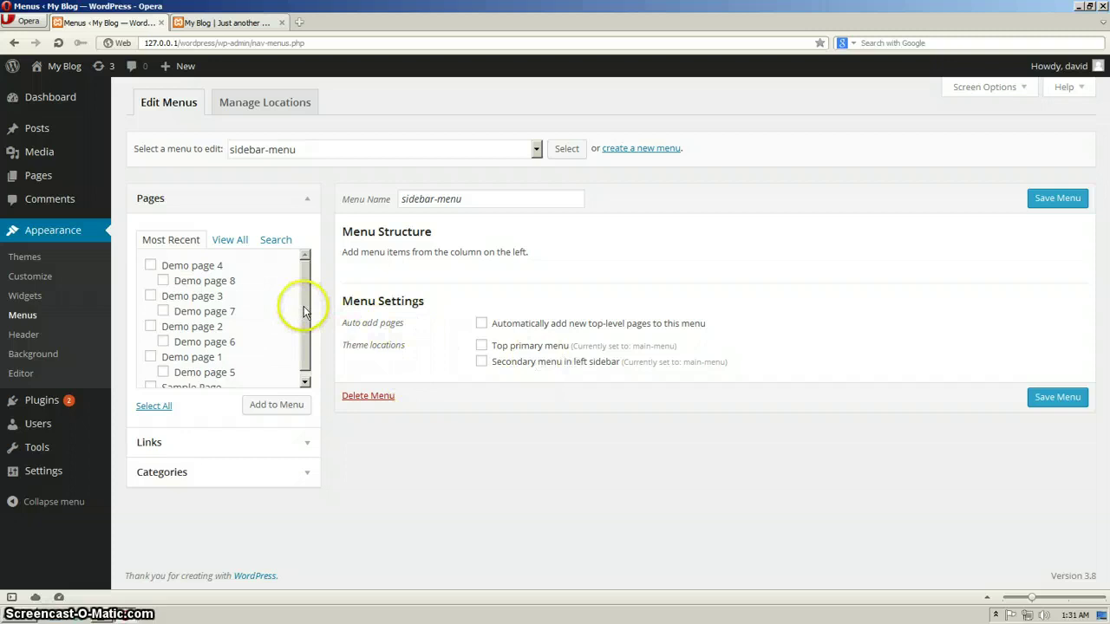
- Add Demo page 4, Demo page 3 and Demo page 2 to sidebar-menu and save the menu
left_click_drag(305, 309, 306, 339)
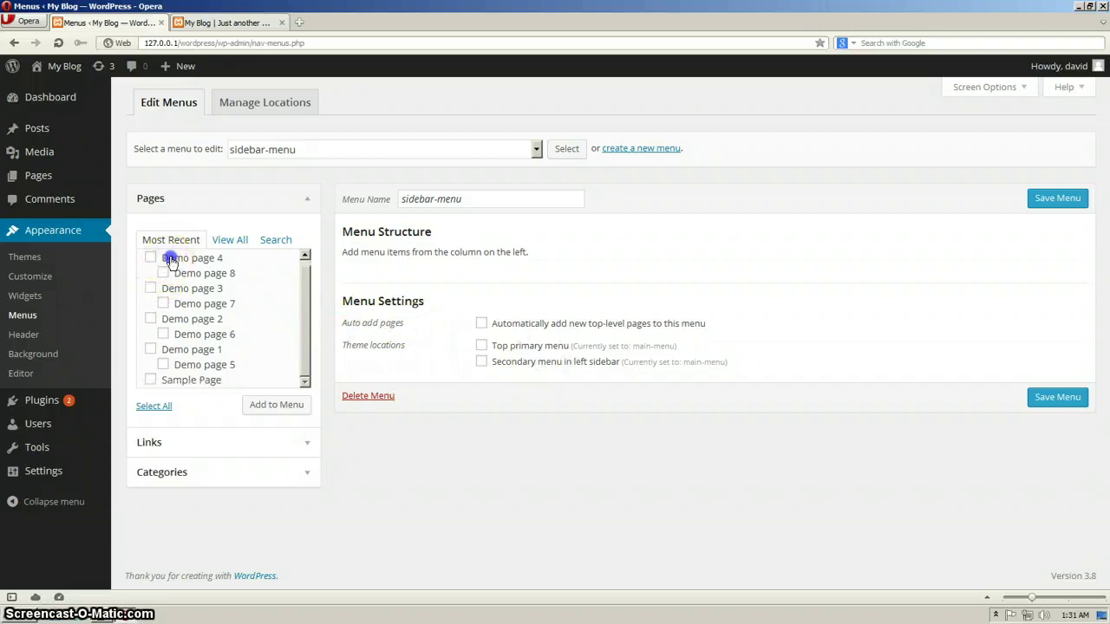
left_click(164, 319)
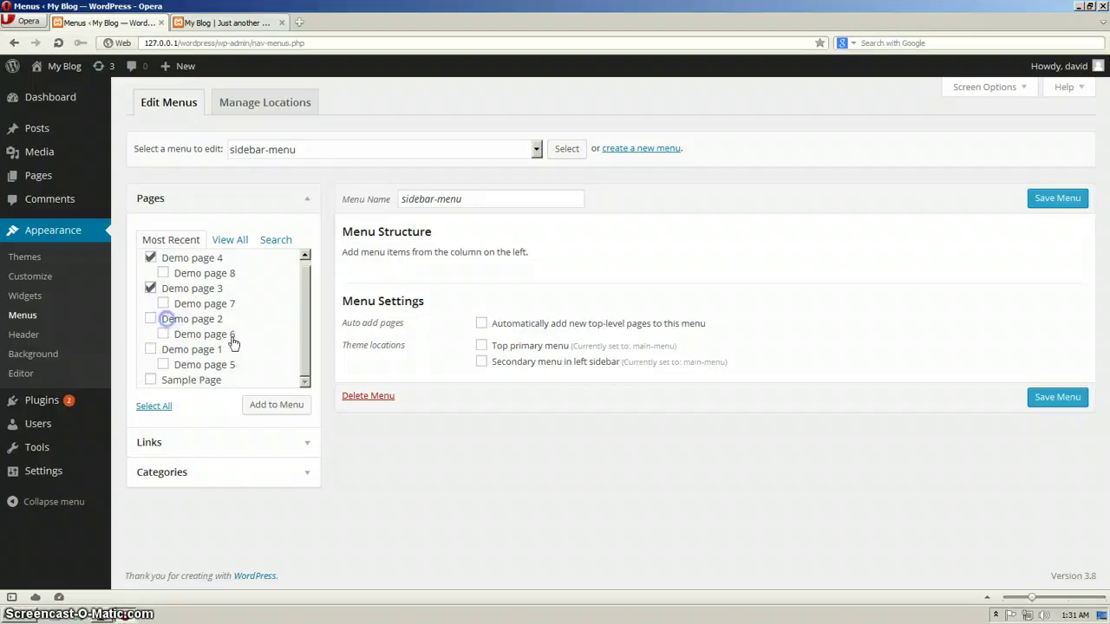
left_click(277, 407)
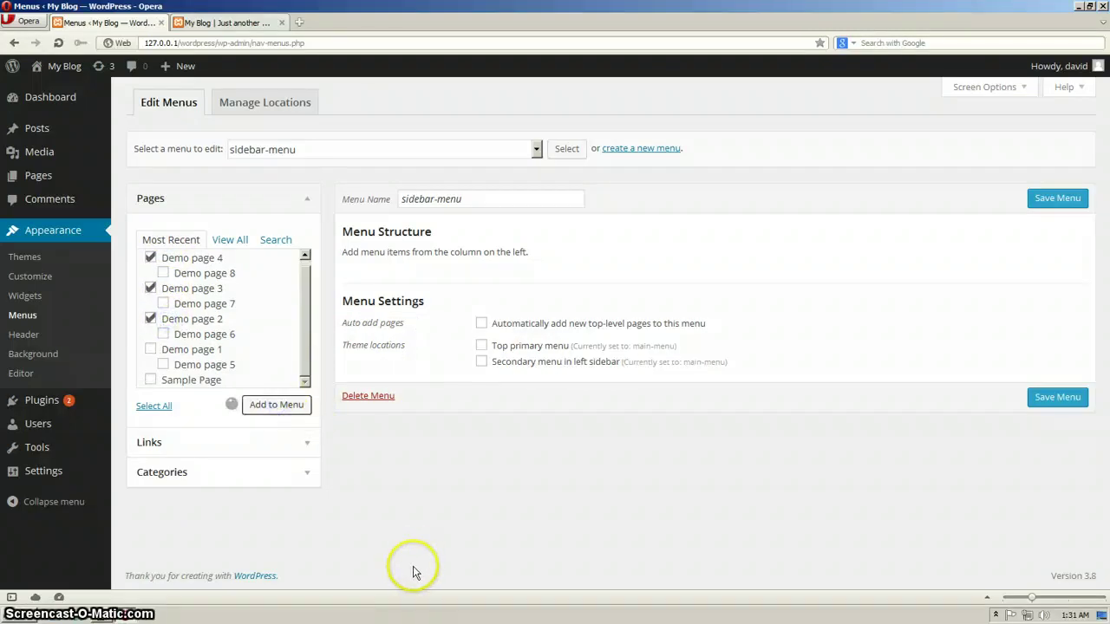
left_click(1051, 201)
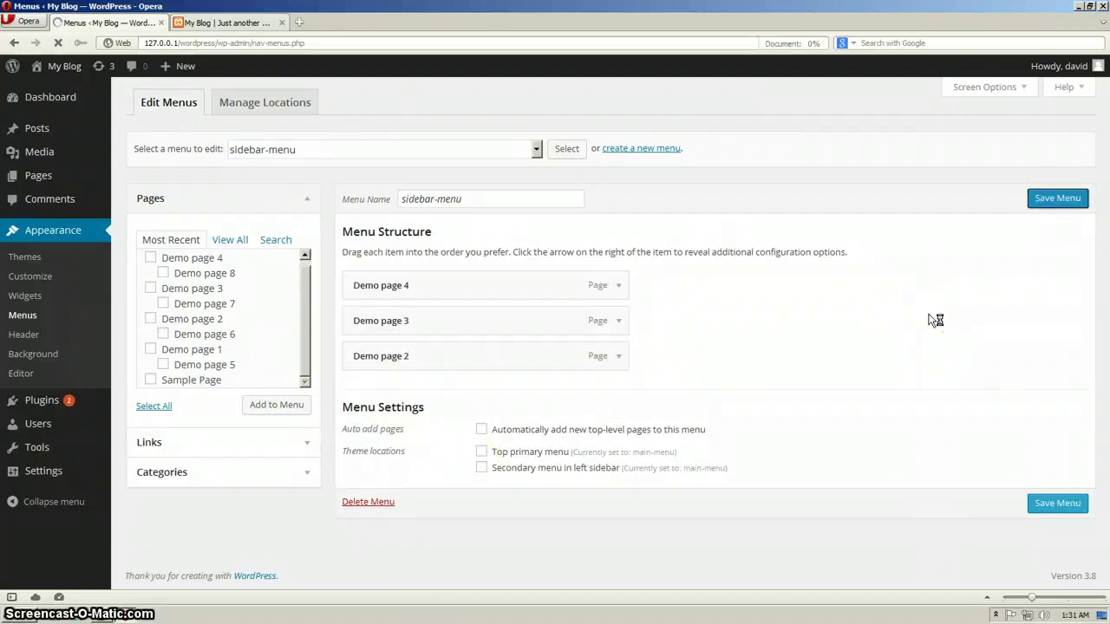
- Assign sidebar-menu to the Secondary menu in left sidebar location and save the changes
left_click(292, 109)
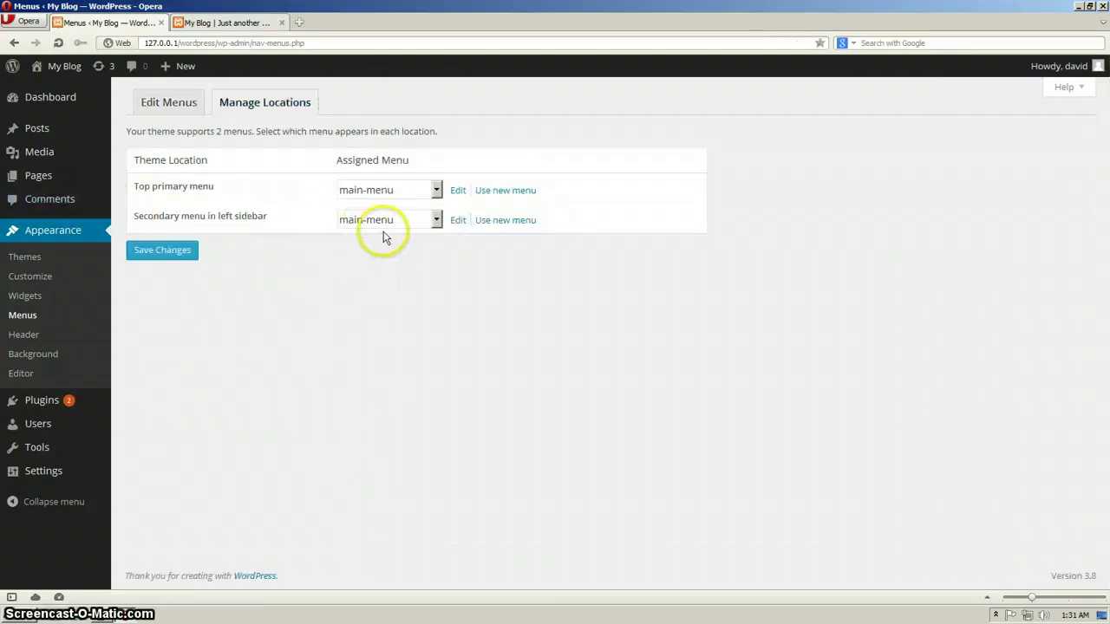
left_click(395, 226)
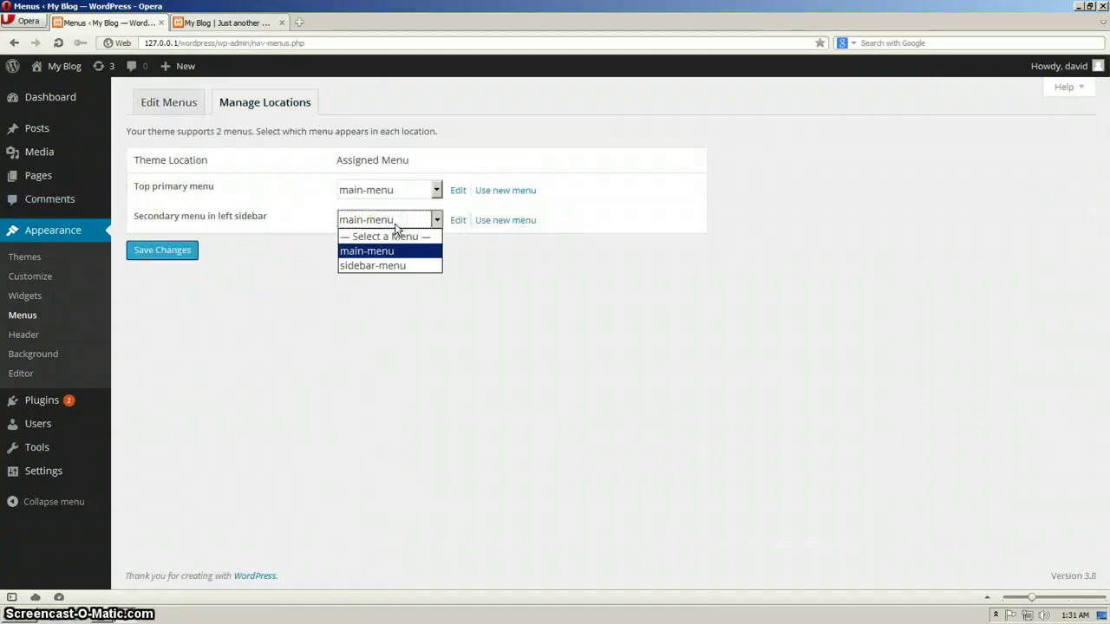
left_click(385, 267)
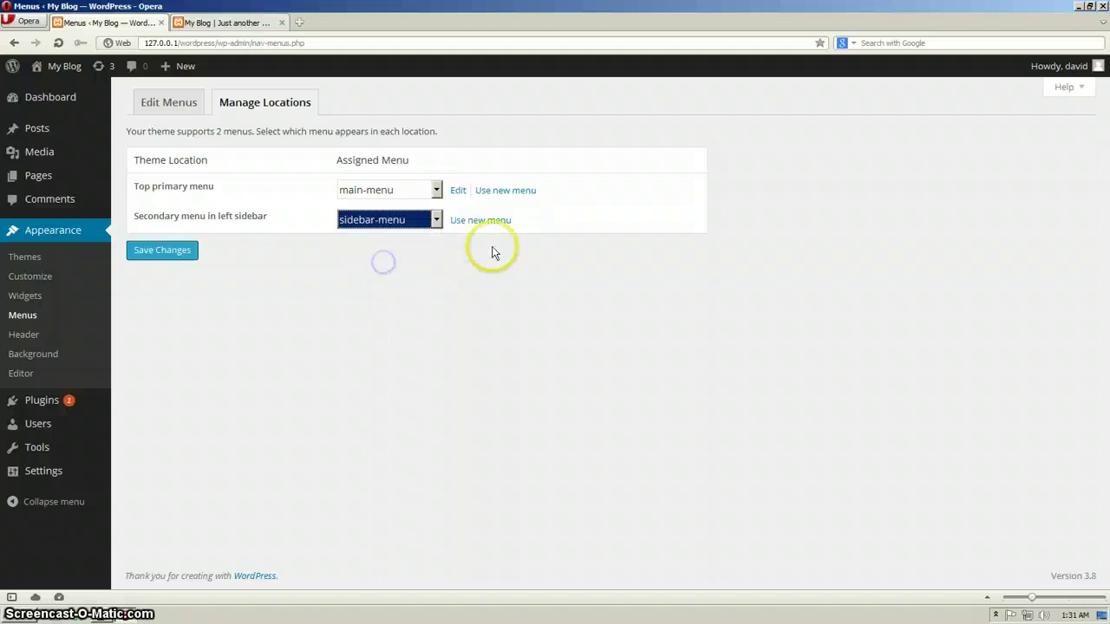
left_click(164, 257)
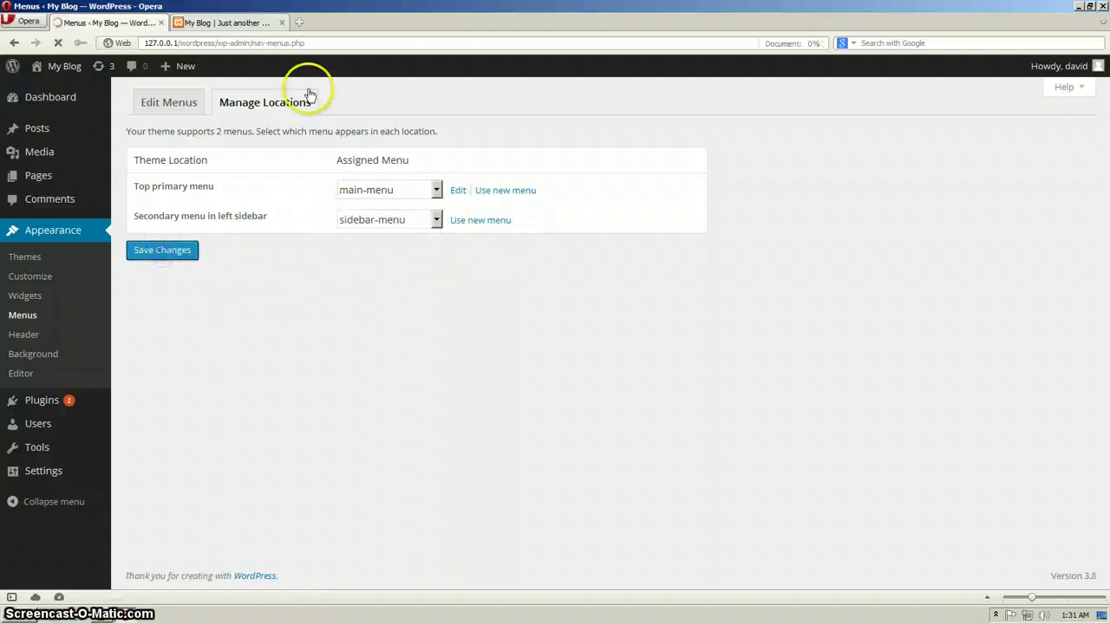
- Reload the live blog, compare its header and sidebar menus with the assigned theme locations, and return to Manage Locations
left_click(235, 26)
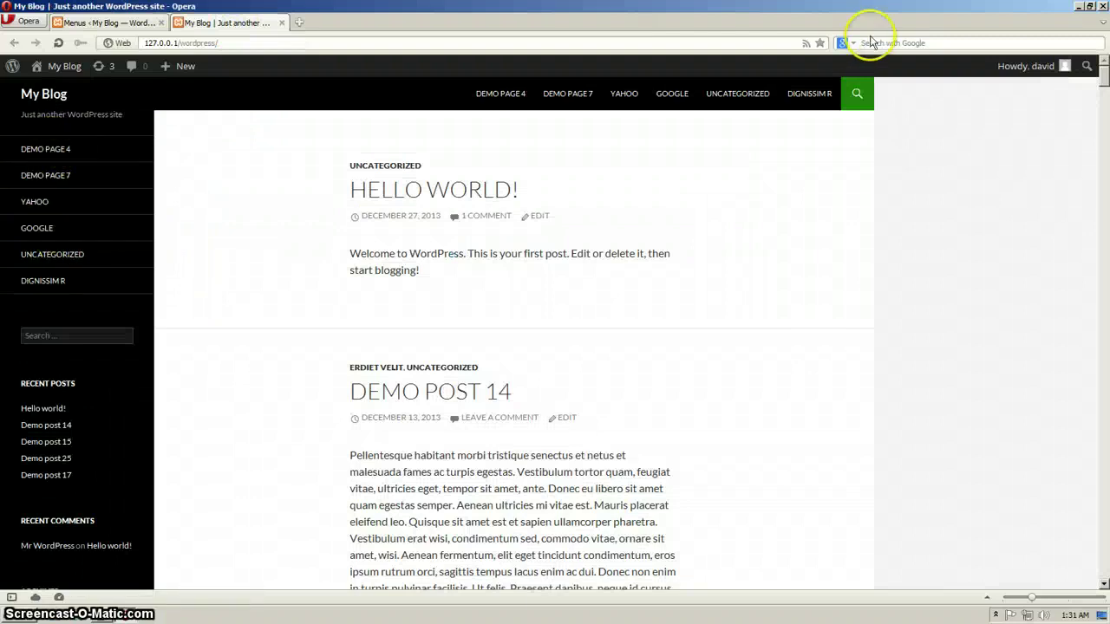
left_click(58, 42)
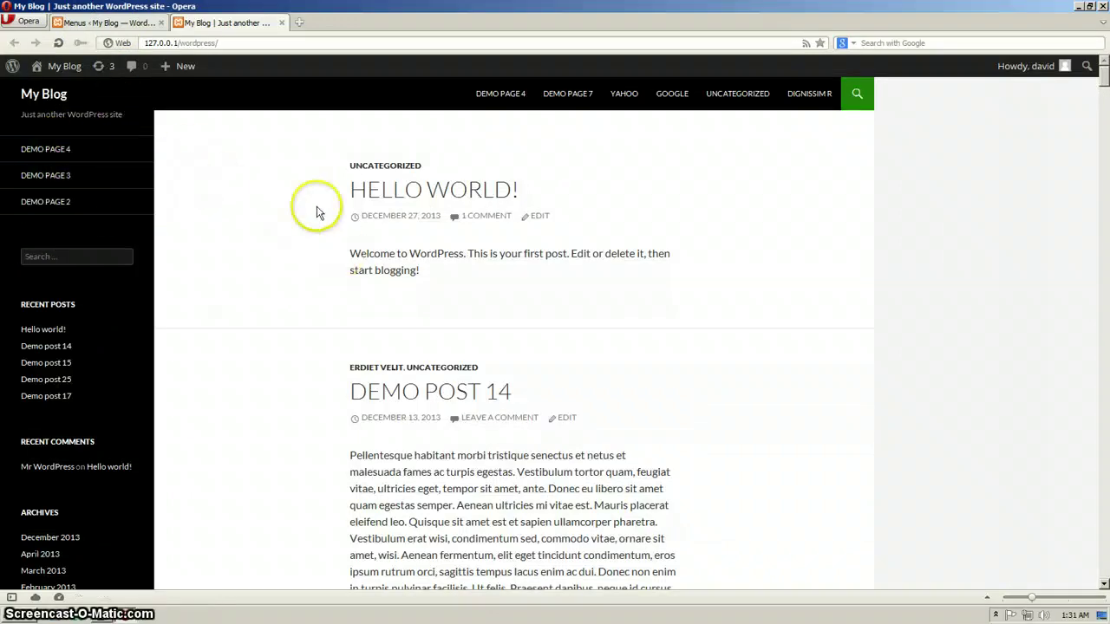
scroll(206, 153, "down", 5)
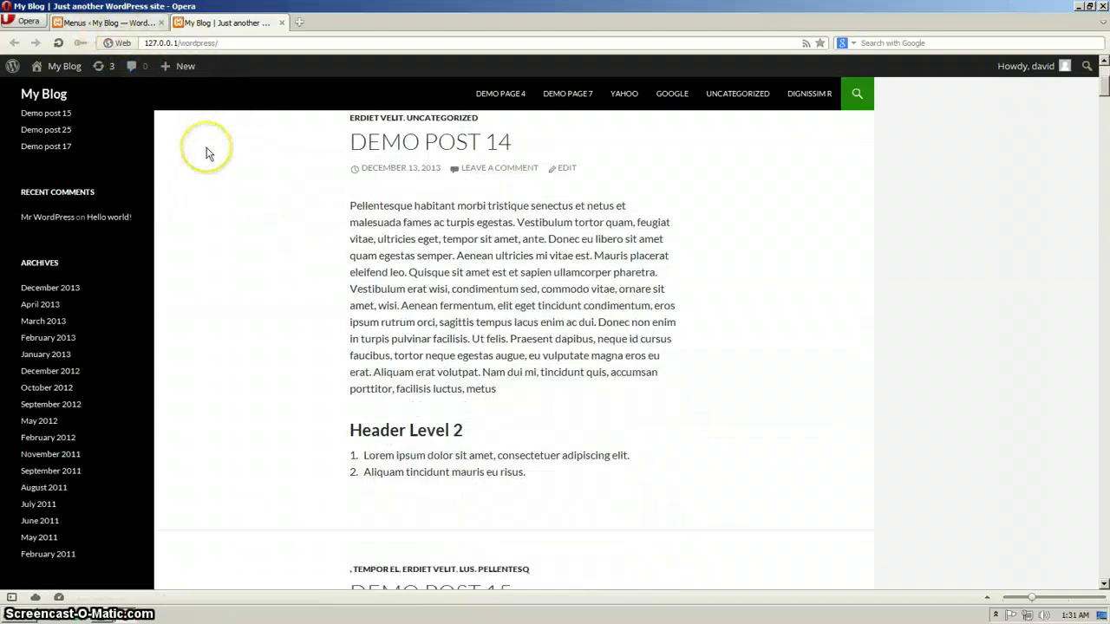
scroll(209, 150, "up", 5)
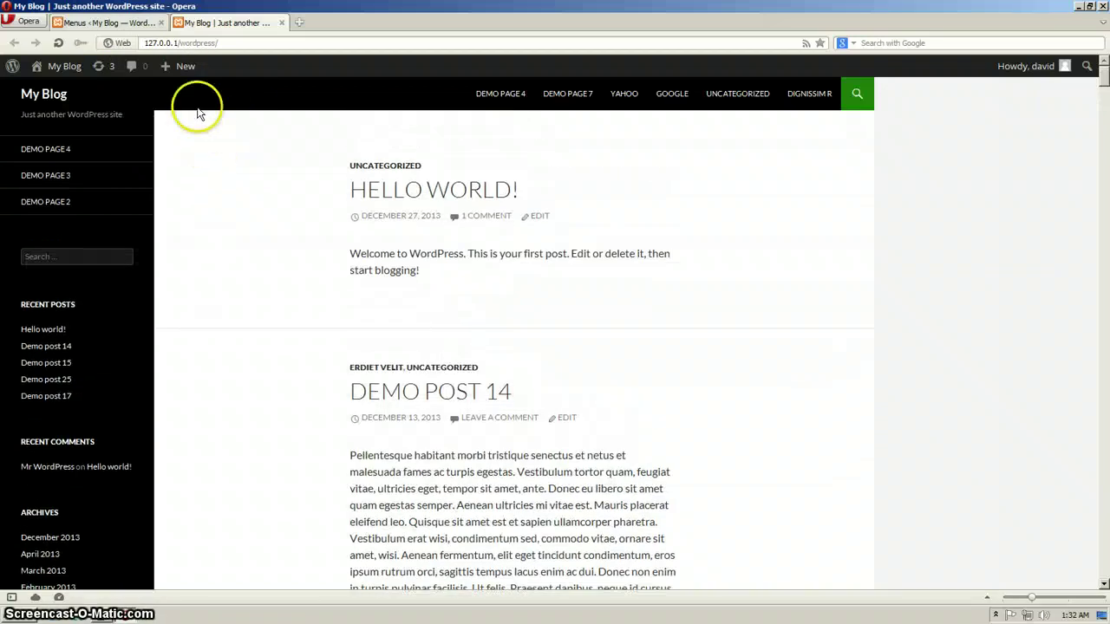
left_click(111, 26)
left_click(218, 24)
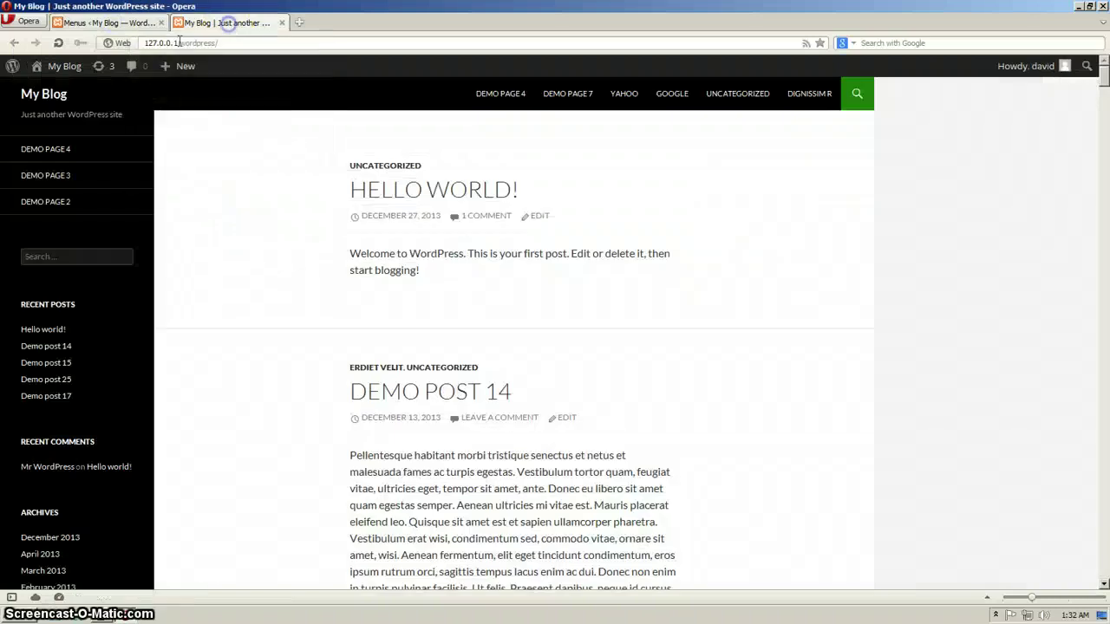
left_click(134, 28)
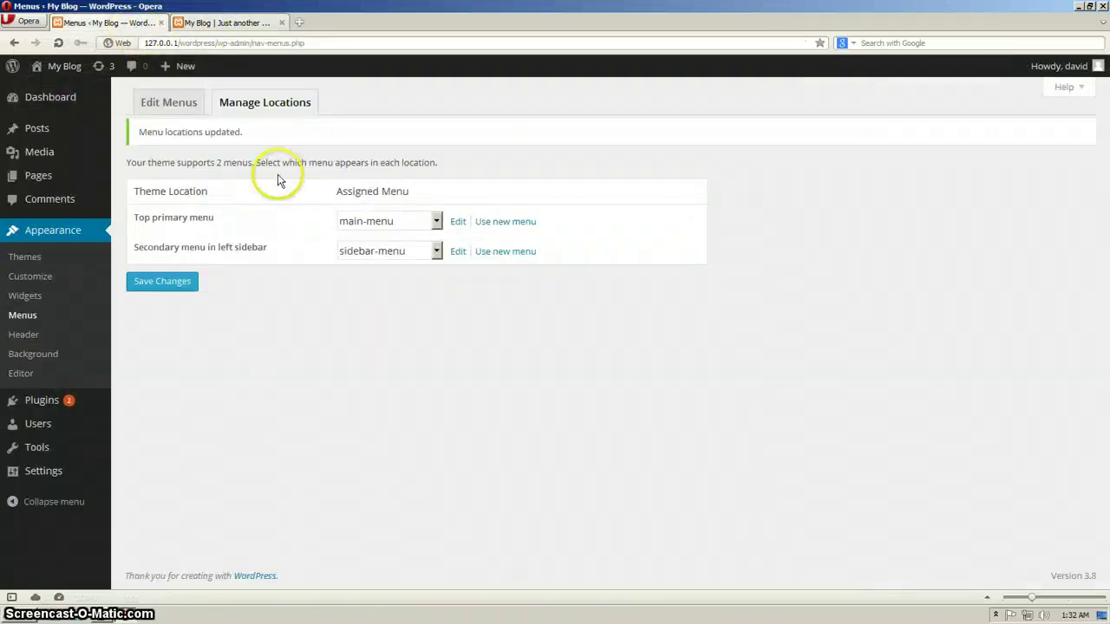
- Return to editing menus and load main-menu (Top primary menu) for editing
left_click(180, 109)
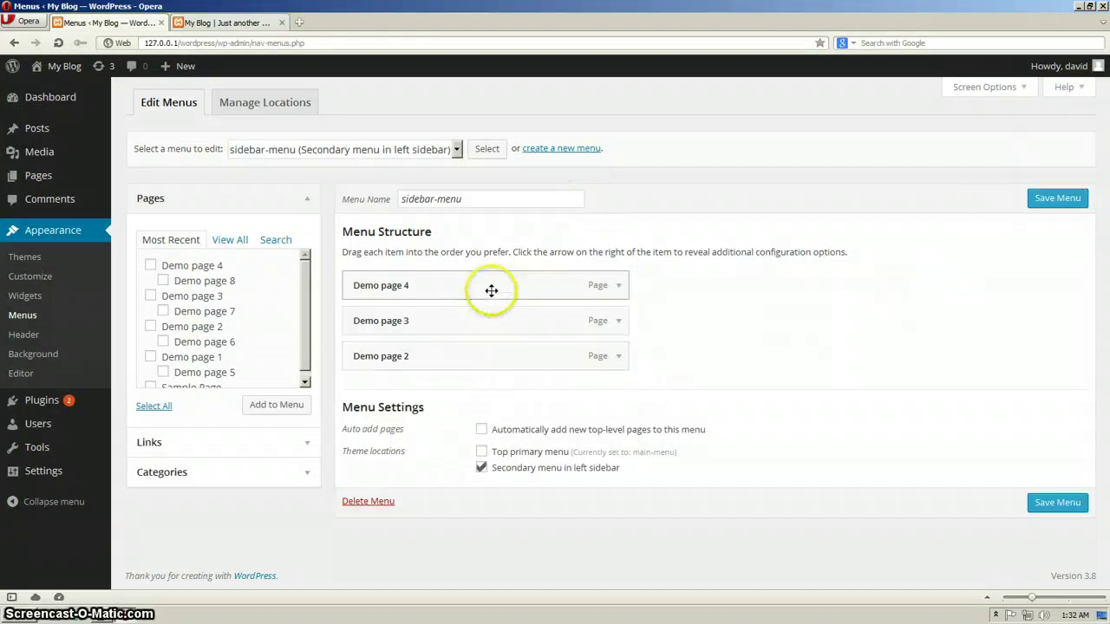
left_click(486, 199)
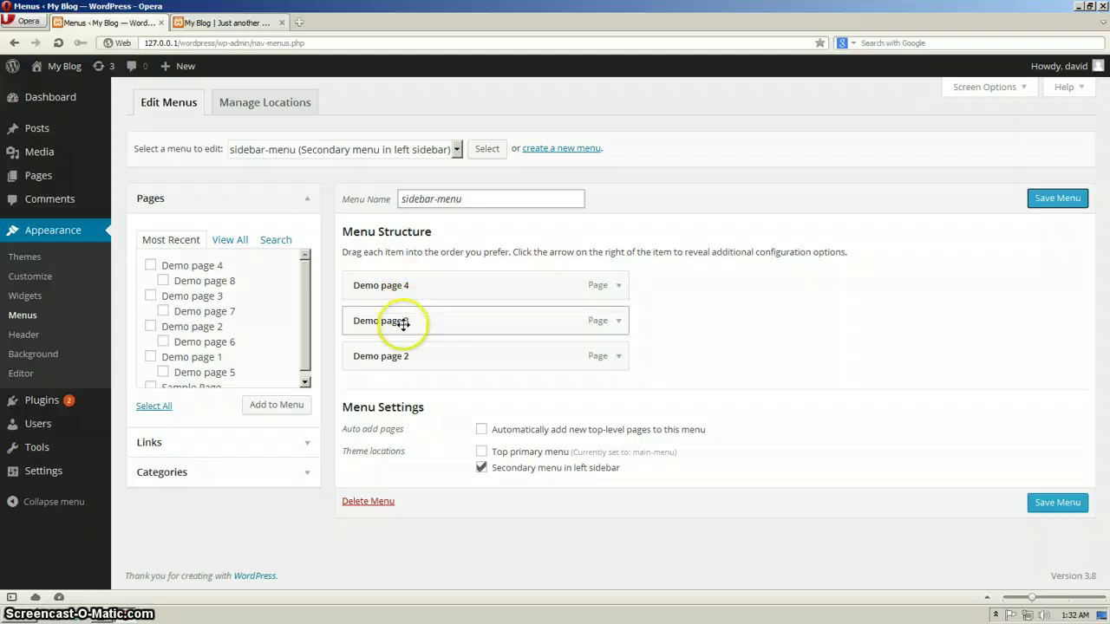
mouse_move(404, 324)
left_mouse_down()
mouse_move(446, 320)
mouse_move(425, 373)
mouse_move(426, 332)
mouse_move(401, 320)
left_mouse_up()
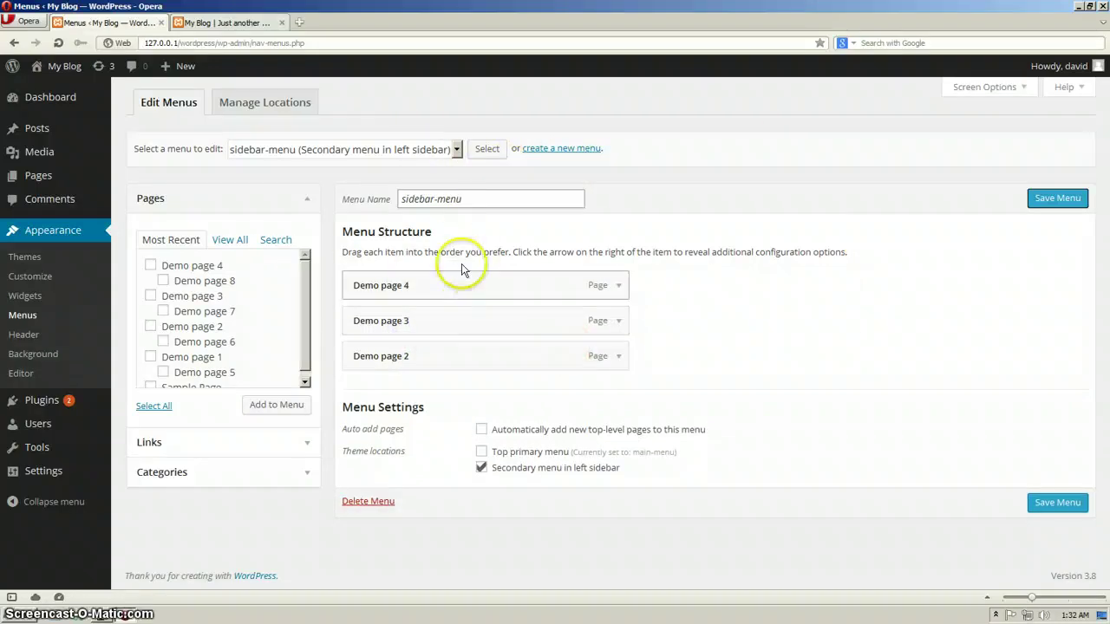
left_click(452, 151)
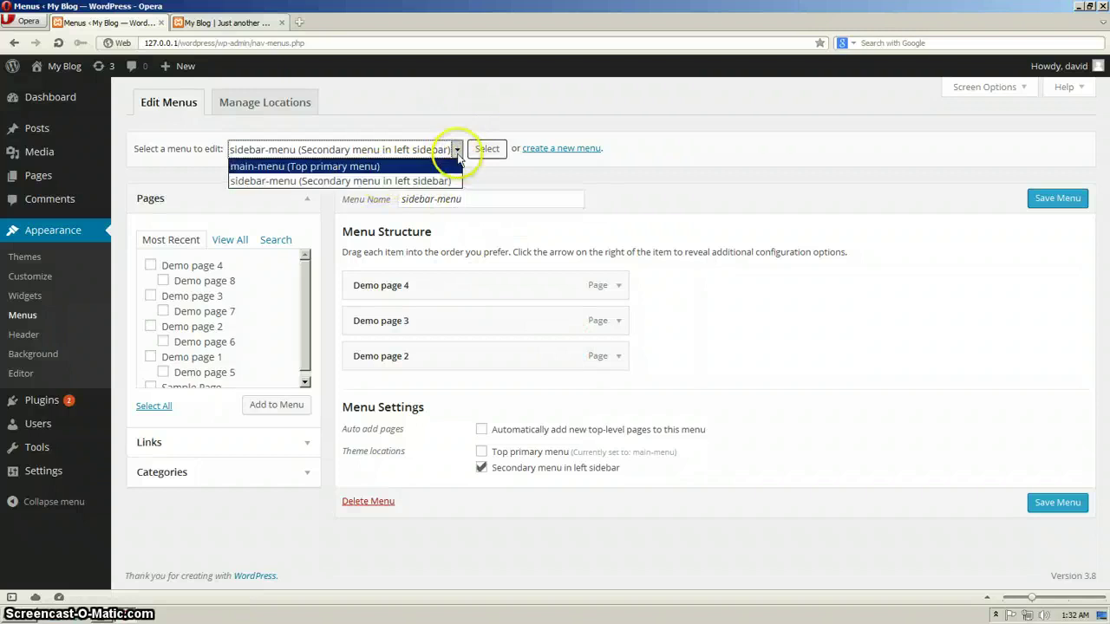
left_click(356, 165)
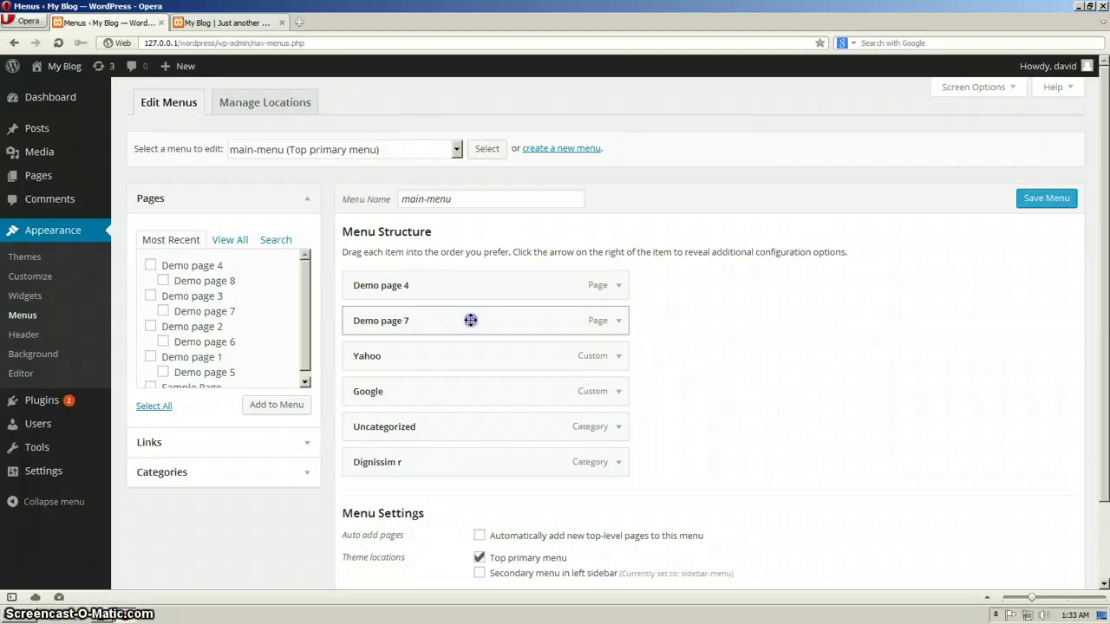
- Nest Demo page 7, Dignissim r and Uncategorized as sub items under Demo page 4 in main-menu and save the menu
left_click_drag(470, 320, 490, 322)
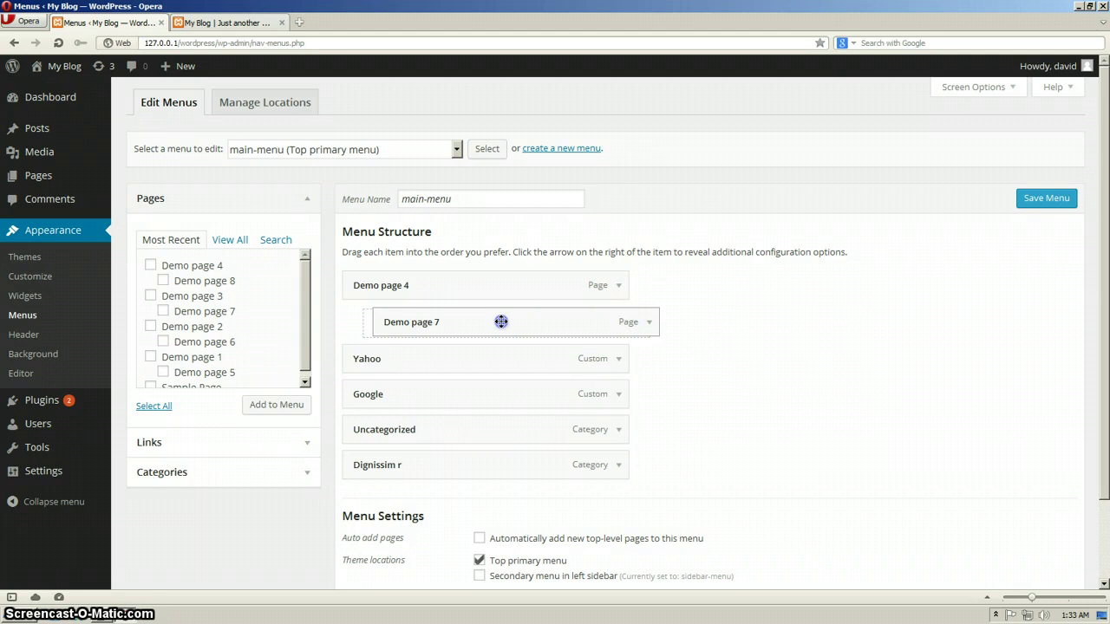
left_click_drag(501, 322, 501, 320)
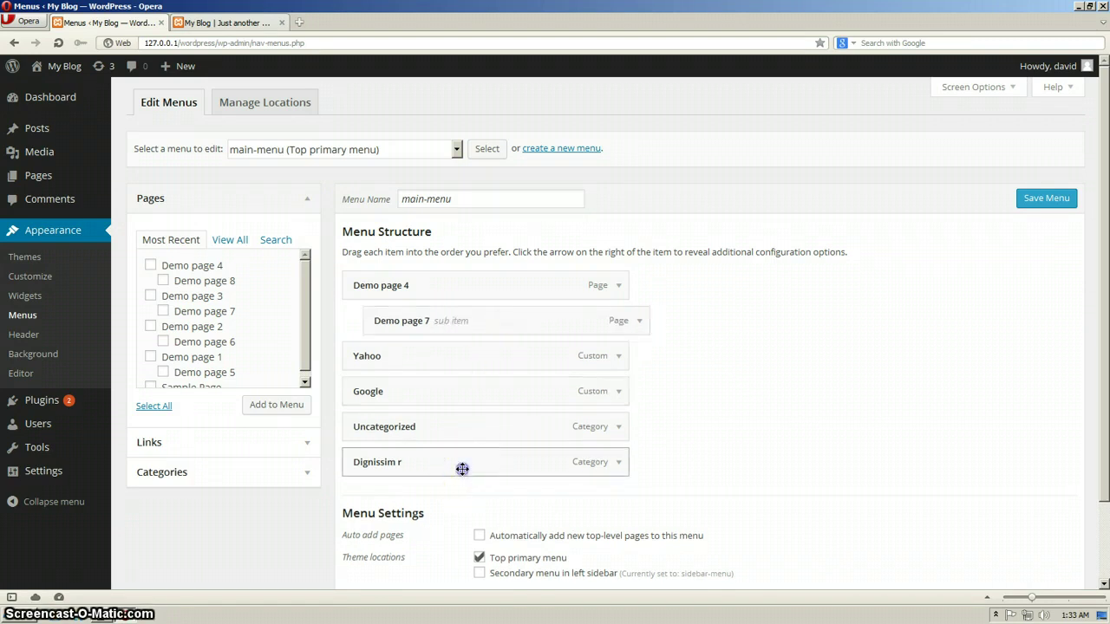
left_click_drag(462, 469, 501, 360)
left_click_drag(459, 465, 575, 382)
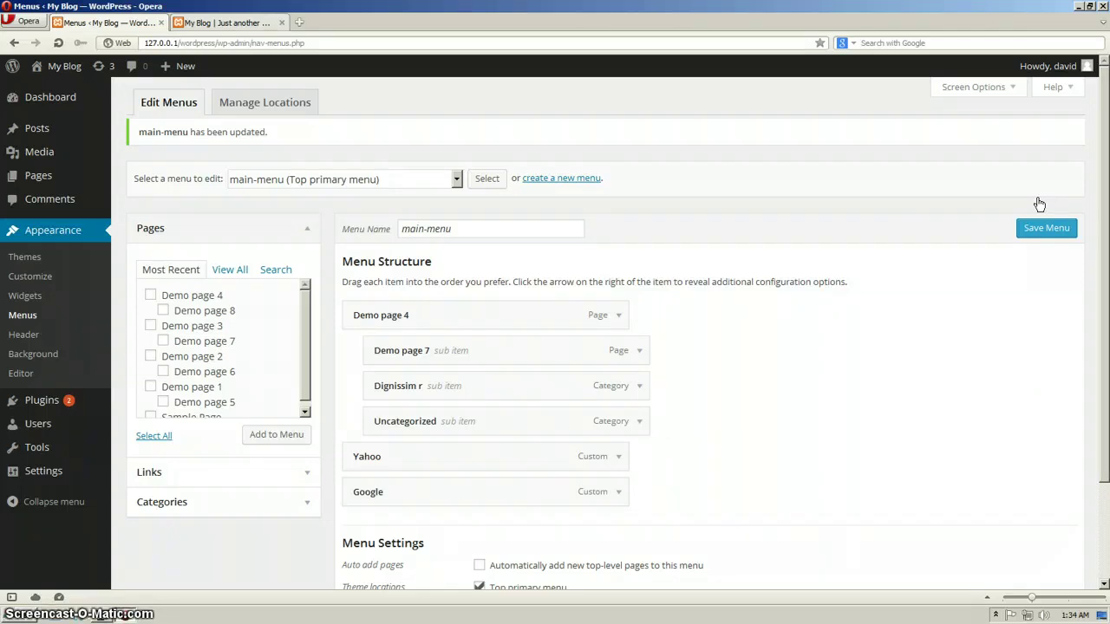
- Reload the live blog and examine the Demo page 4 submenu in the header navigation
left_click(240, 26)
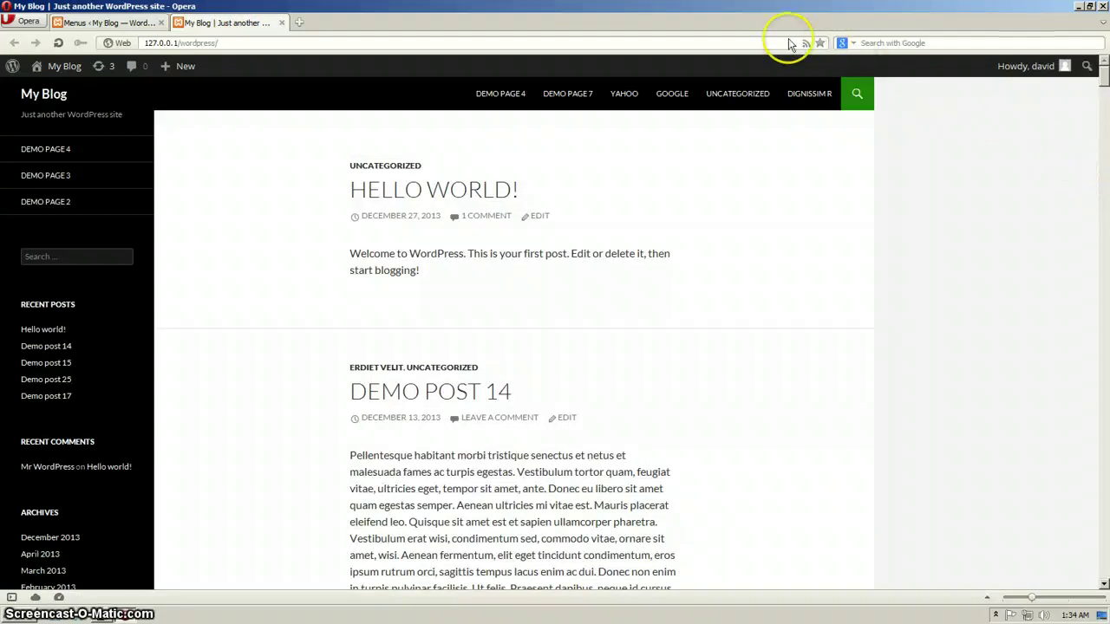
left_click(61, 42)
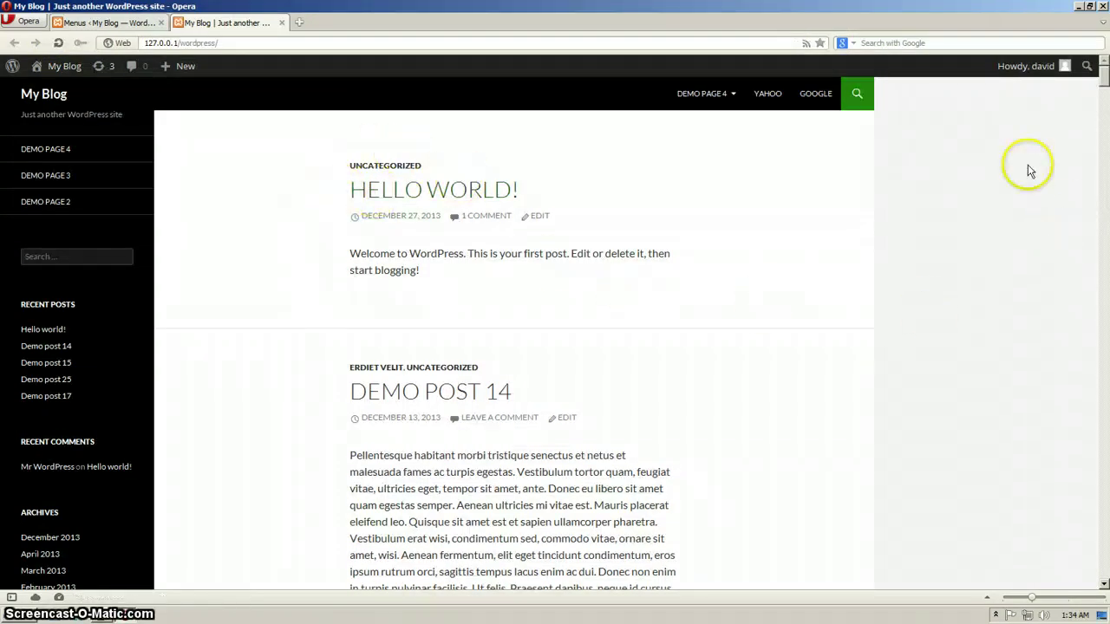
mouse_move(757, 117)
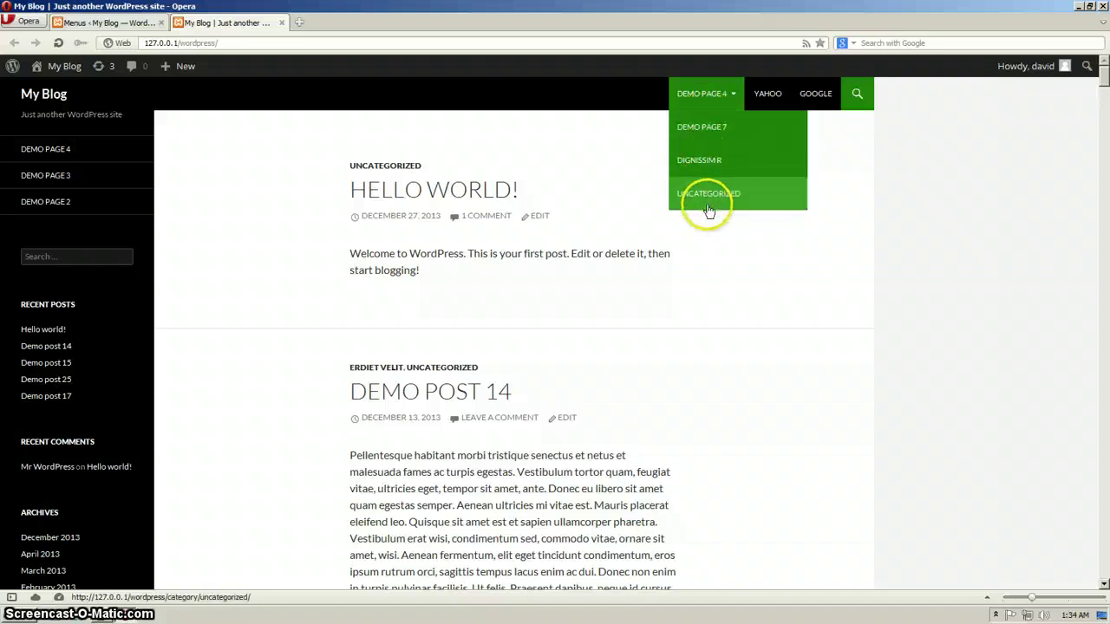
- Remove the Uncategorized and Dignissim r sub items from main-menu and save the menu
left_click(87, 23)
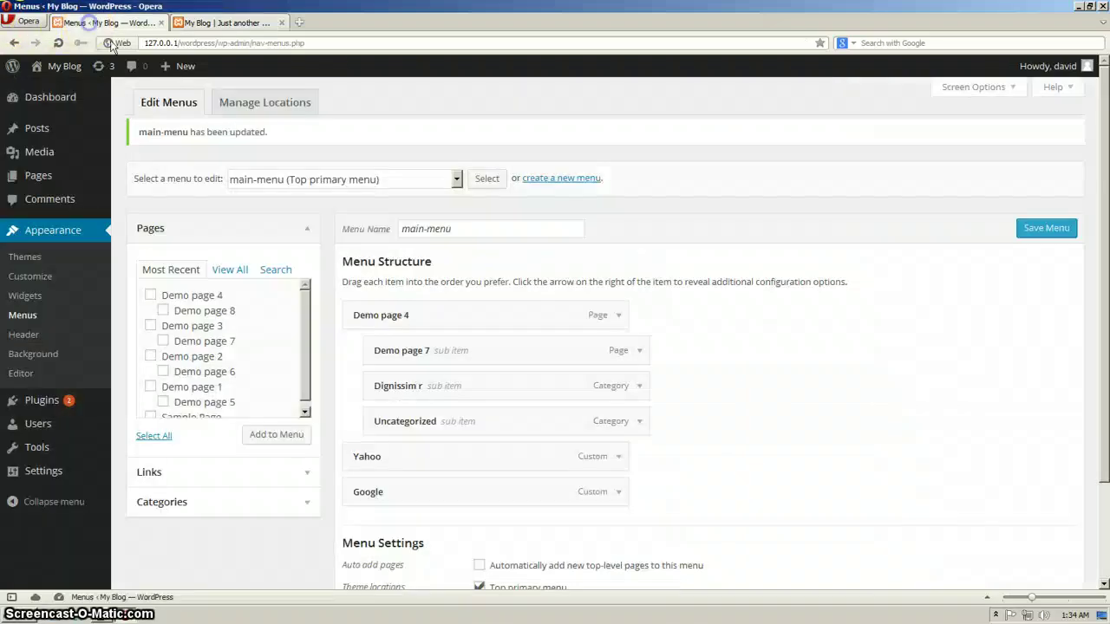
scroll(791, 387, "down", 2)
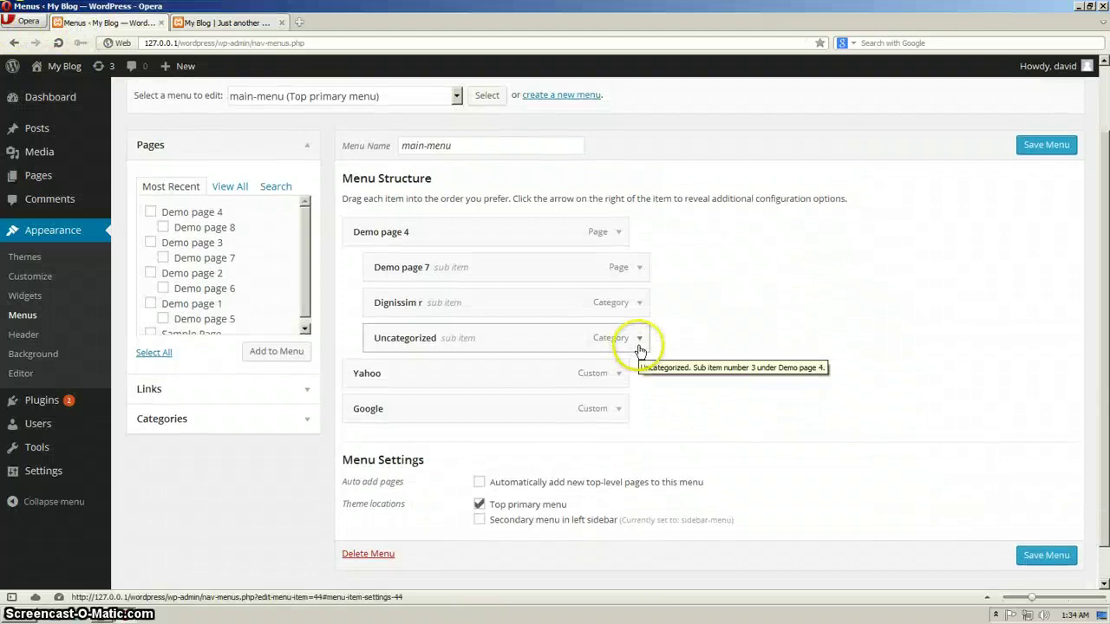
left_click(640, 347)
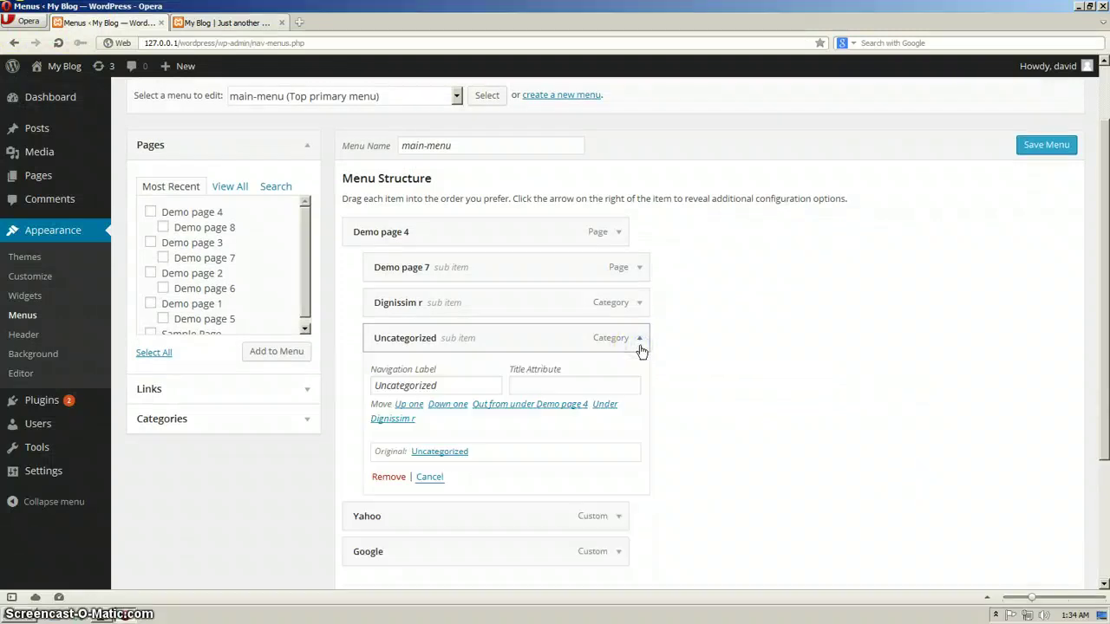
left_click(641, 348)
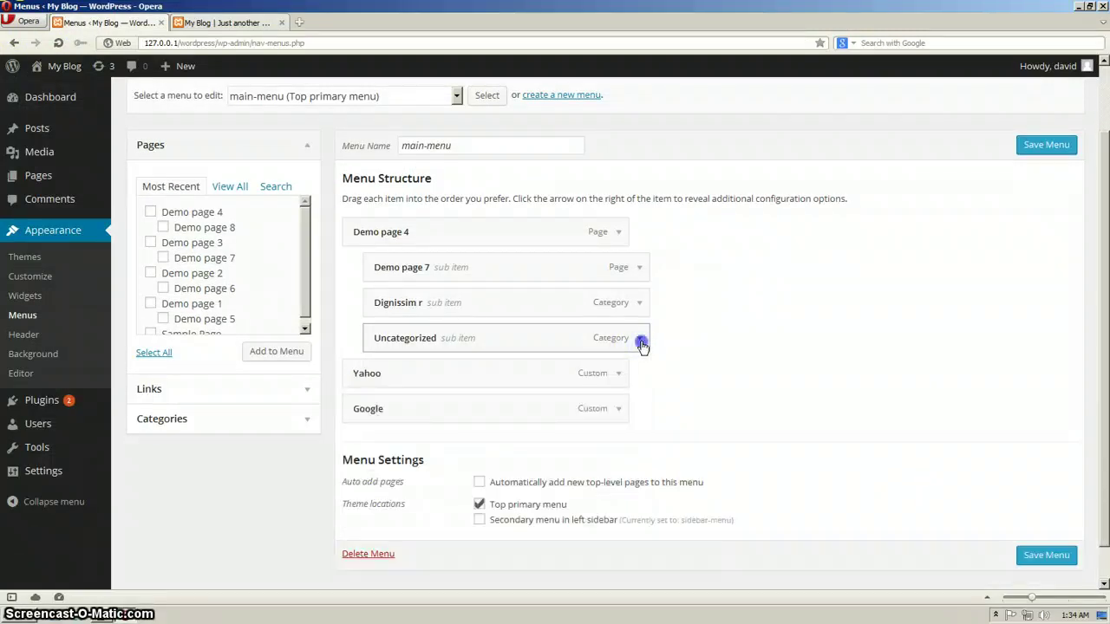
left_click(640, 344)
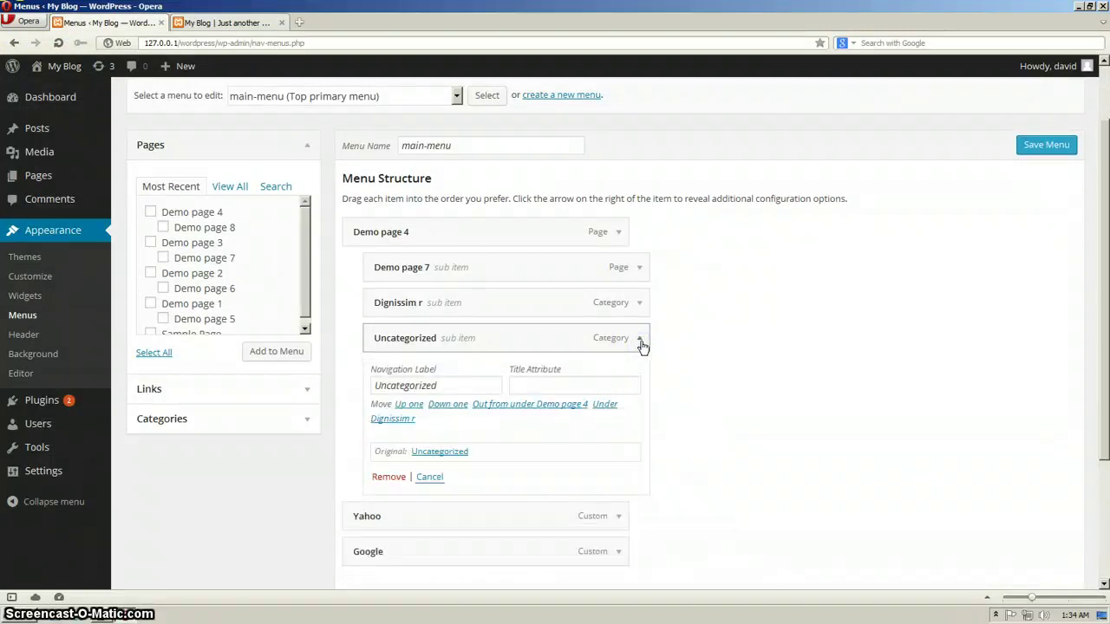
scroll(512, 360, "down", 2)
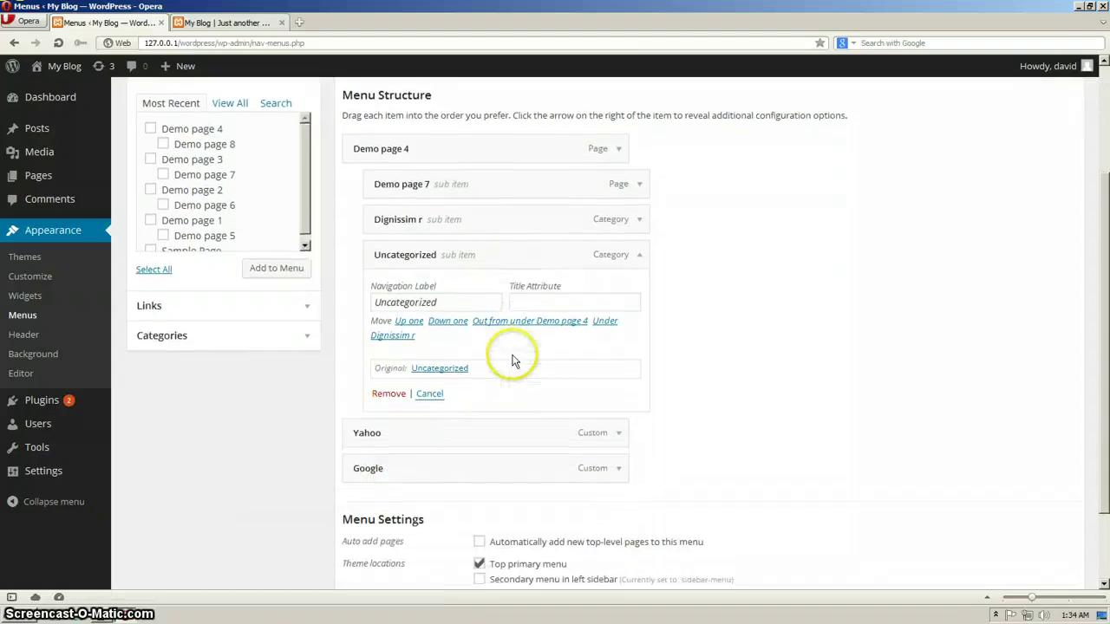
left_click(385, 399)
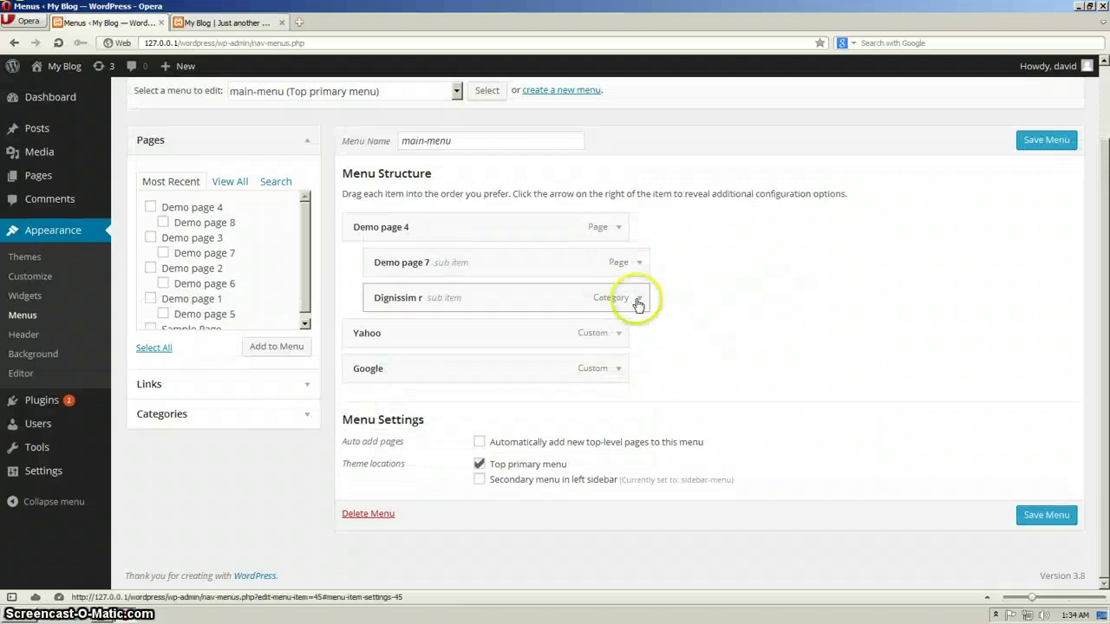
left_click(638, 300)
left_click(388, 438)
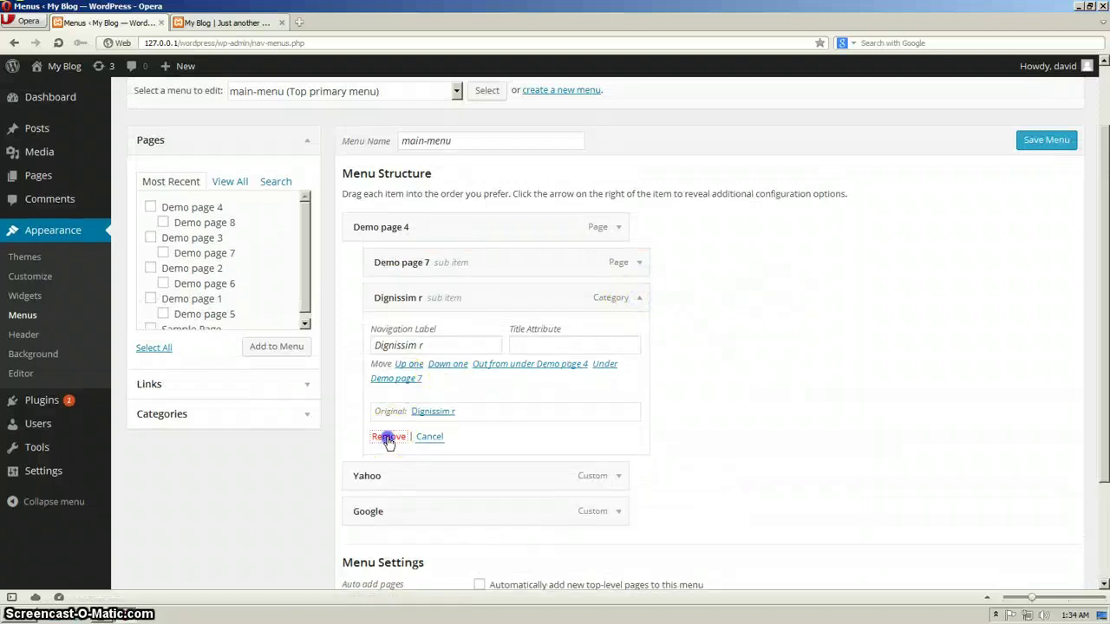
scroll(926, 390, "up", 2)
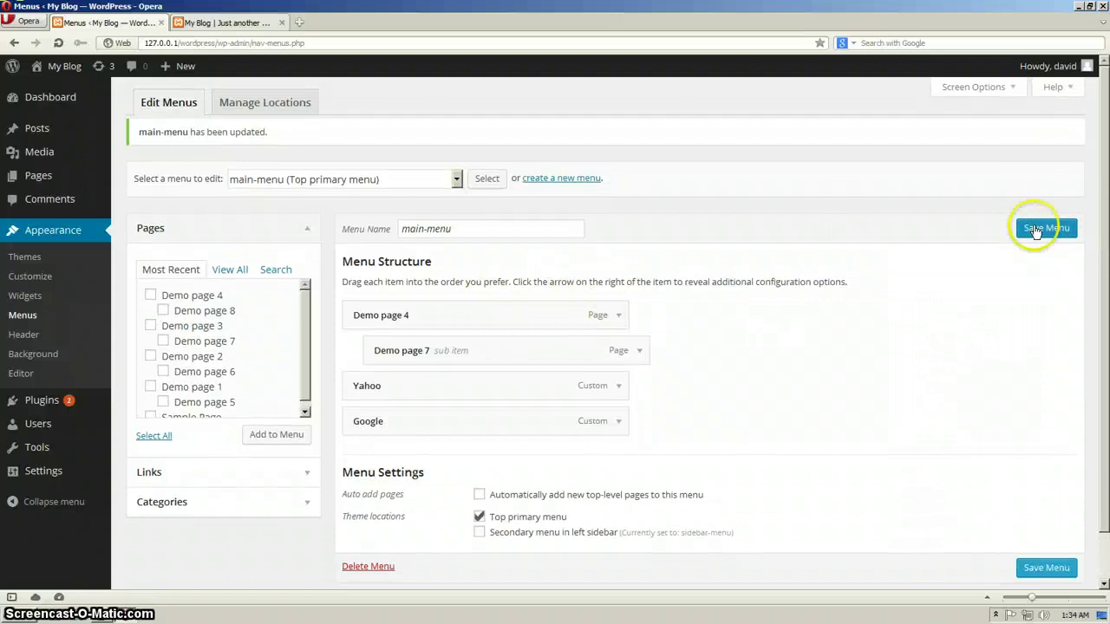
left_click(1038, 230)
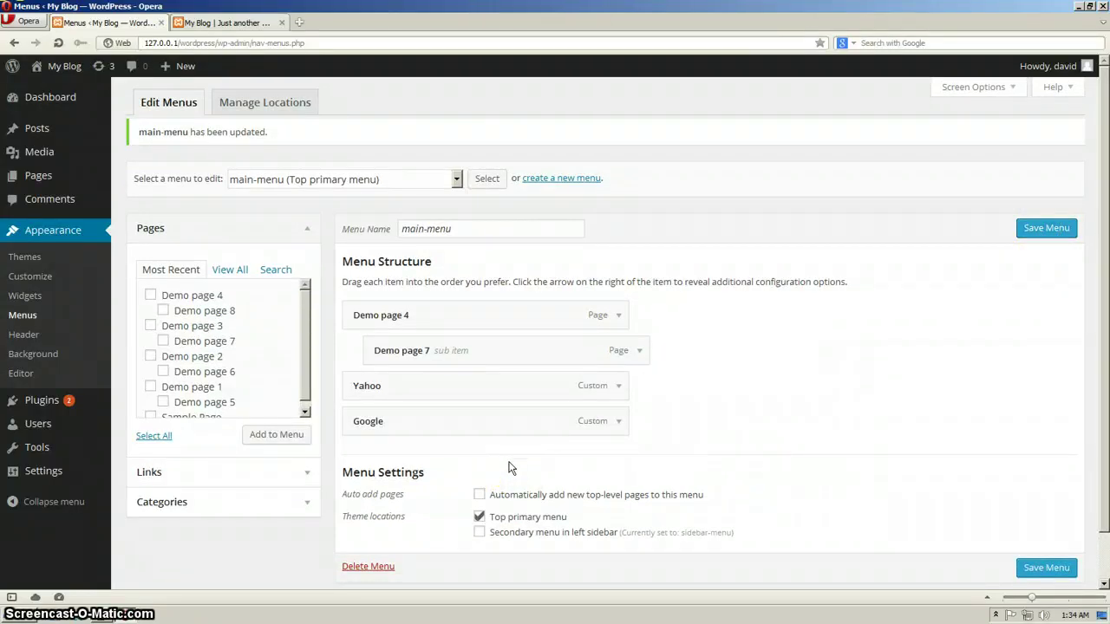
- Check the Demo page 4 submenu on the refreshed blog, then return to the menu editor
left_click(219, 23)
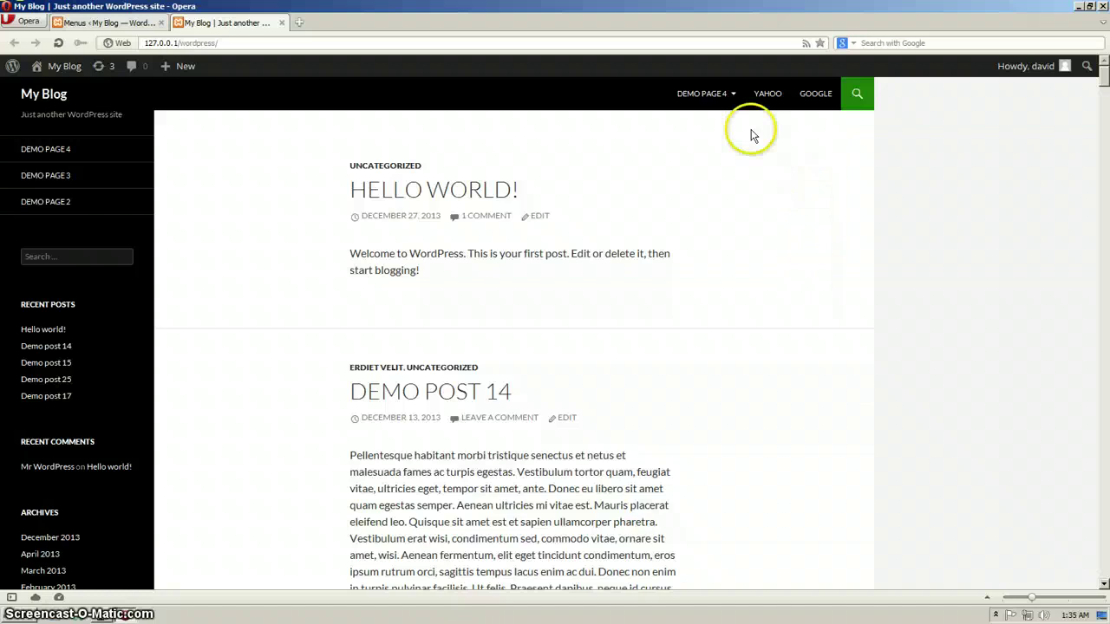
mouse_move(716, 98)
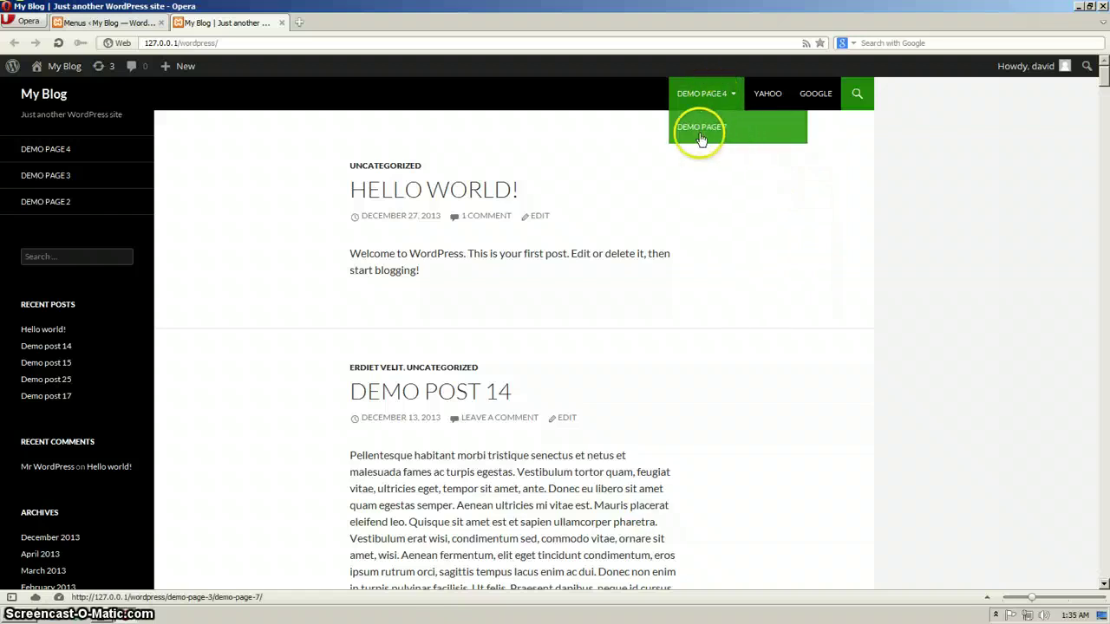
left_click(67, 25)
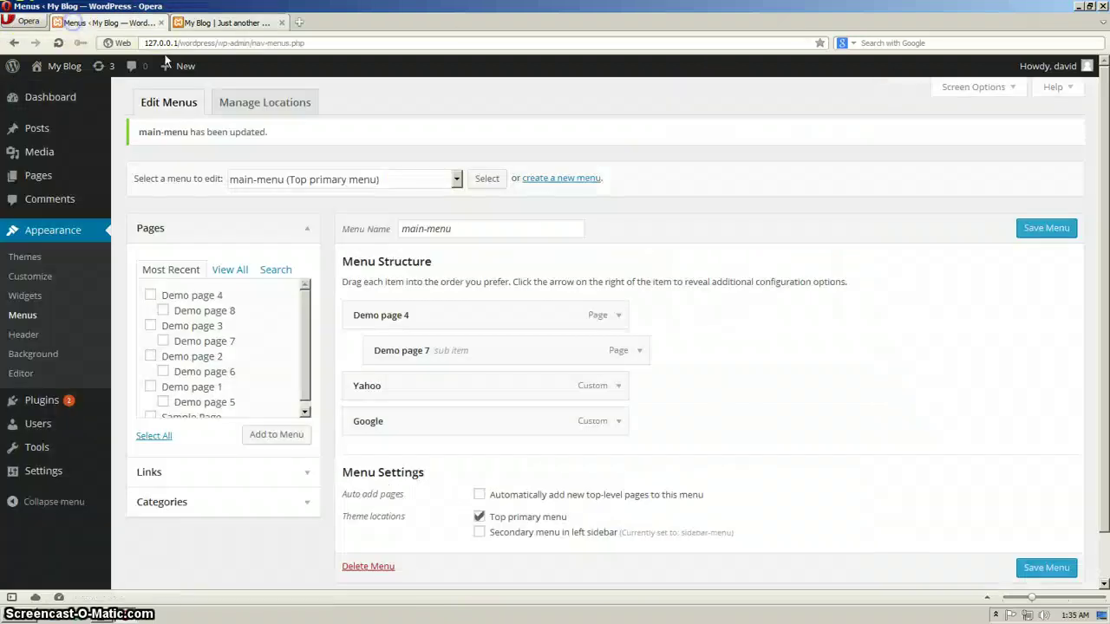
scroll(607, 197, "down", 1)
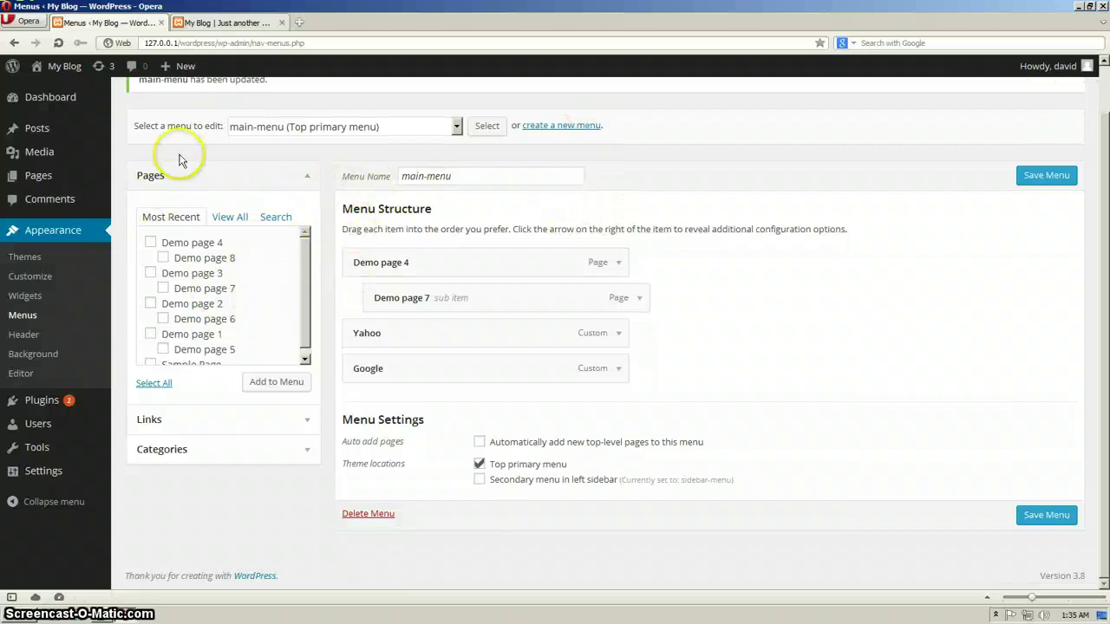
scroll(300, 191, "up", 1)
scroll(340, 196, "down", 1)
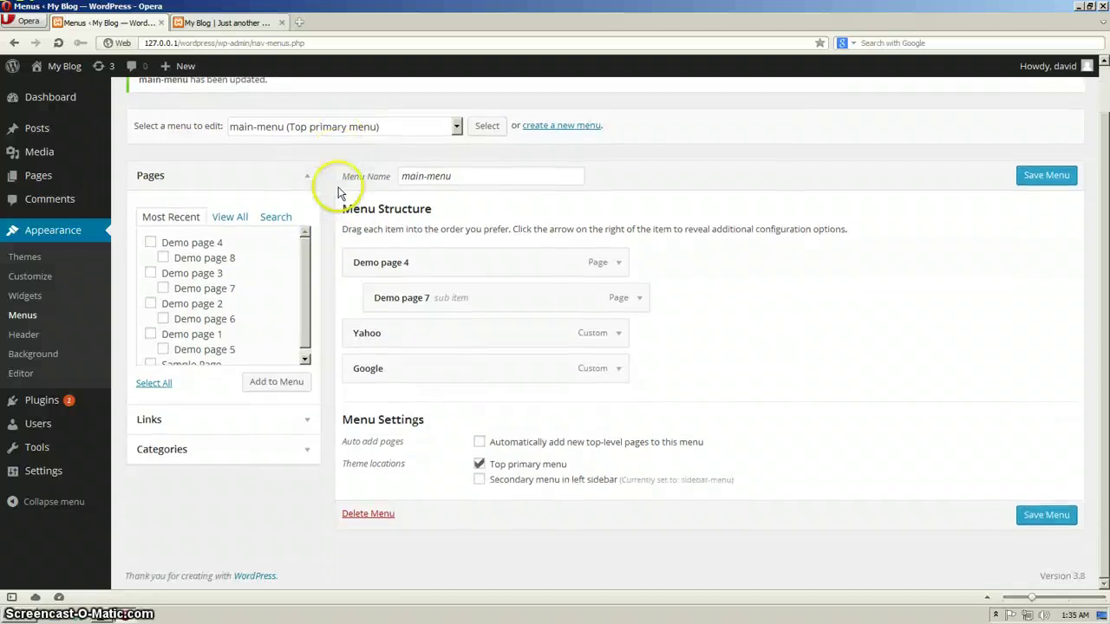
scroll(466, 223, "up", 1)
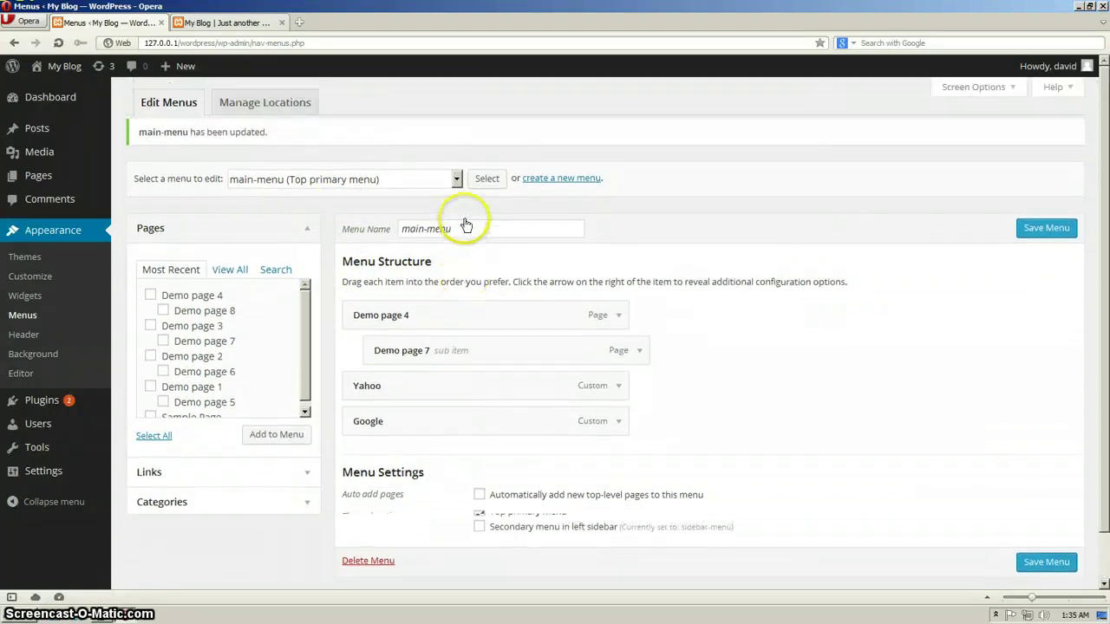
scroll(468, 227, "down", 1)
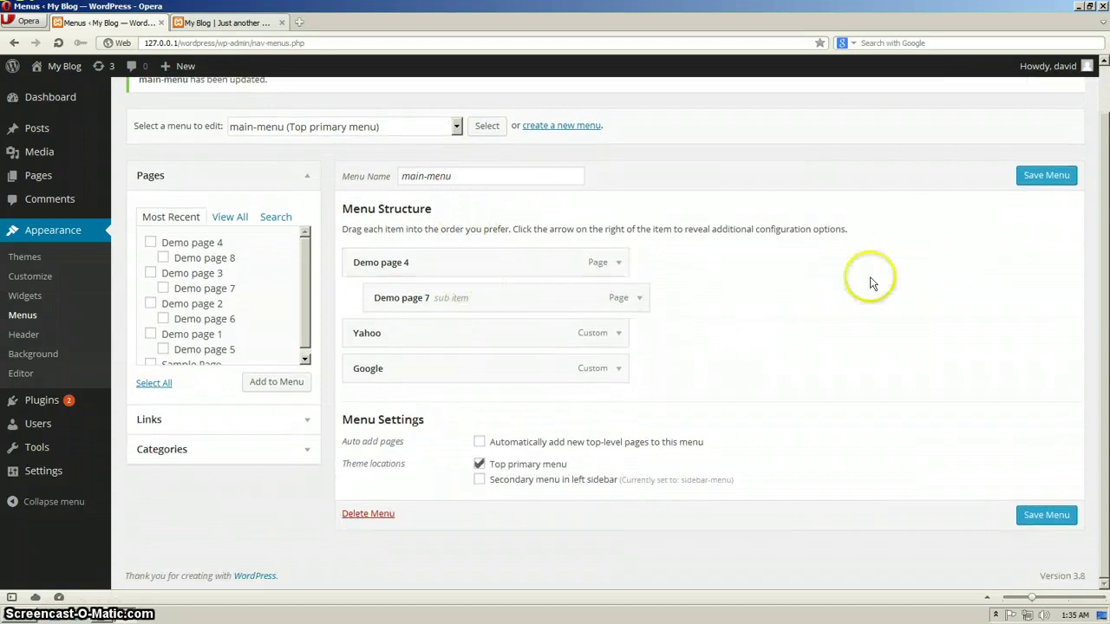
scroll(909, 159, "up", 1)
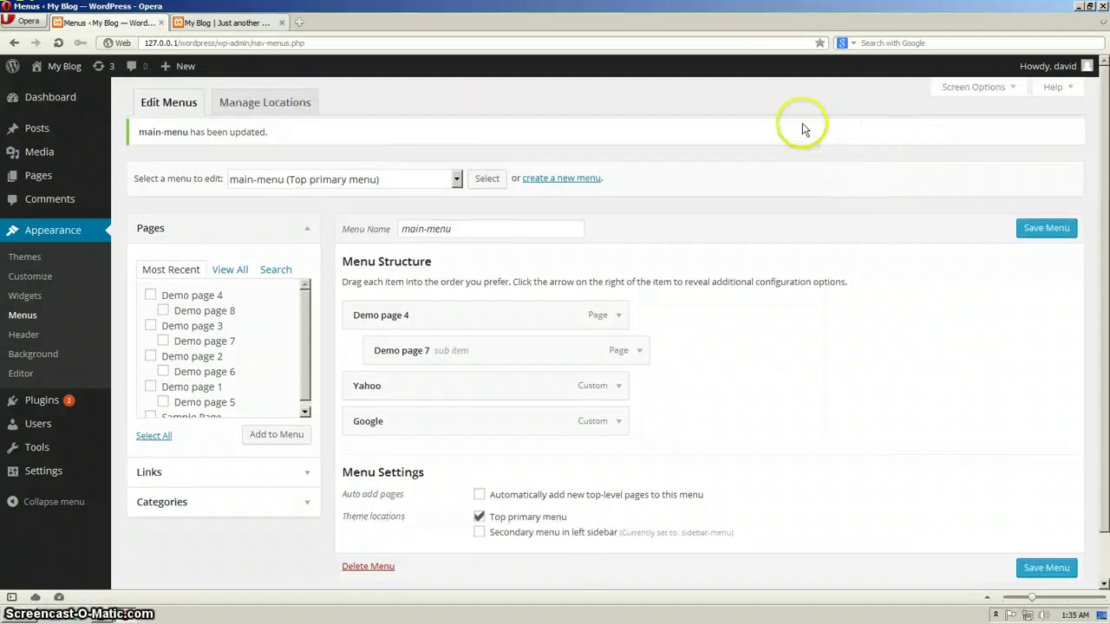